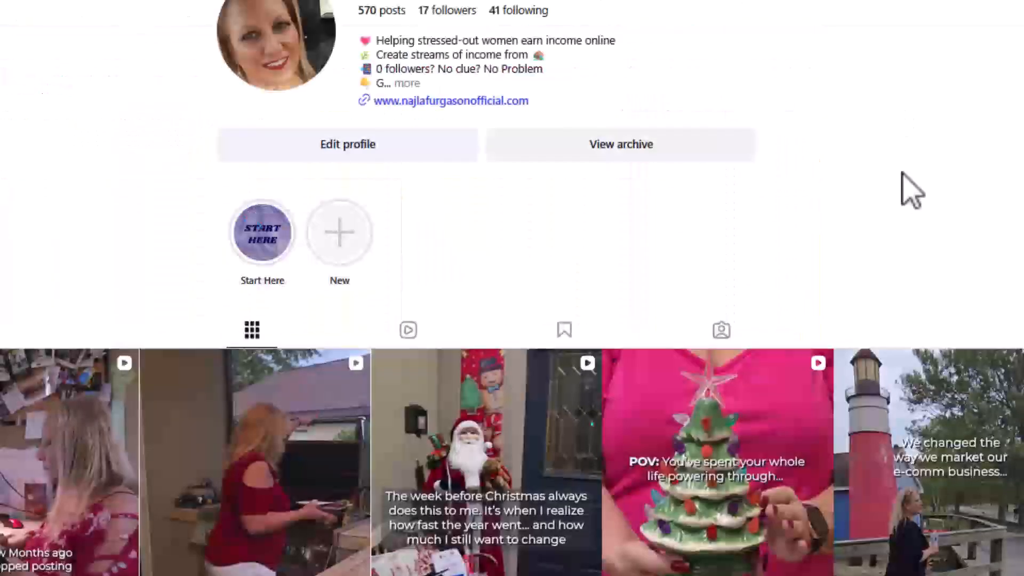
Look through the grid of posts on the Instagram profile.
{"action": "scroll", "coordinate": [906, 189], "scroll_direction": "down", "scroll_amount": 5}
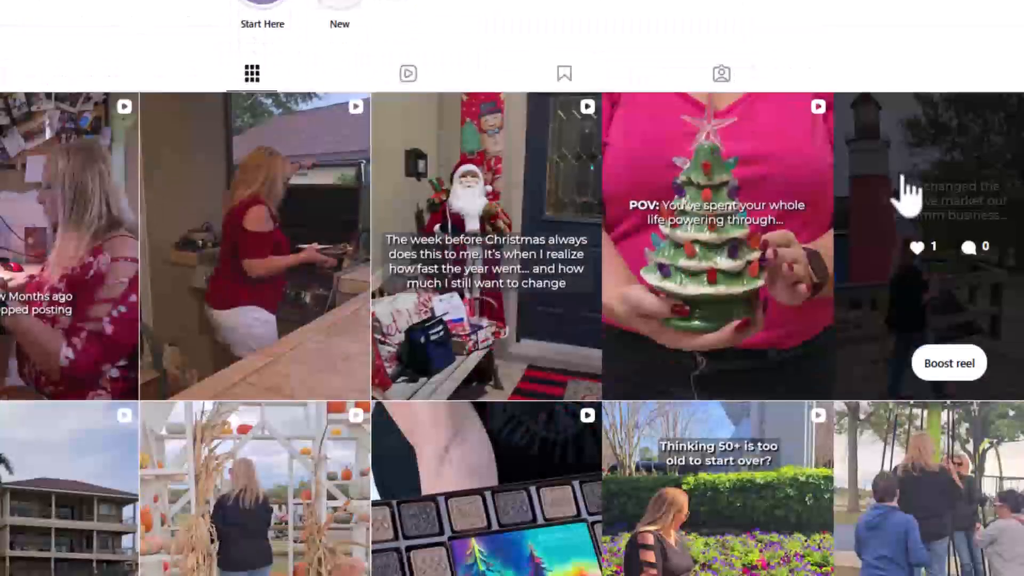
{"action": "scroll", "coordinate": [906, 192], "scroll_direction": "down", "scroll_amount": 6}
{"action": "scroll", "coordinate": [906, 200], "scroll_direction": "down", "scroll_amount": 10}
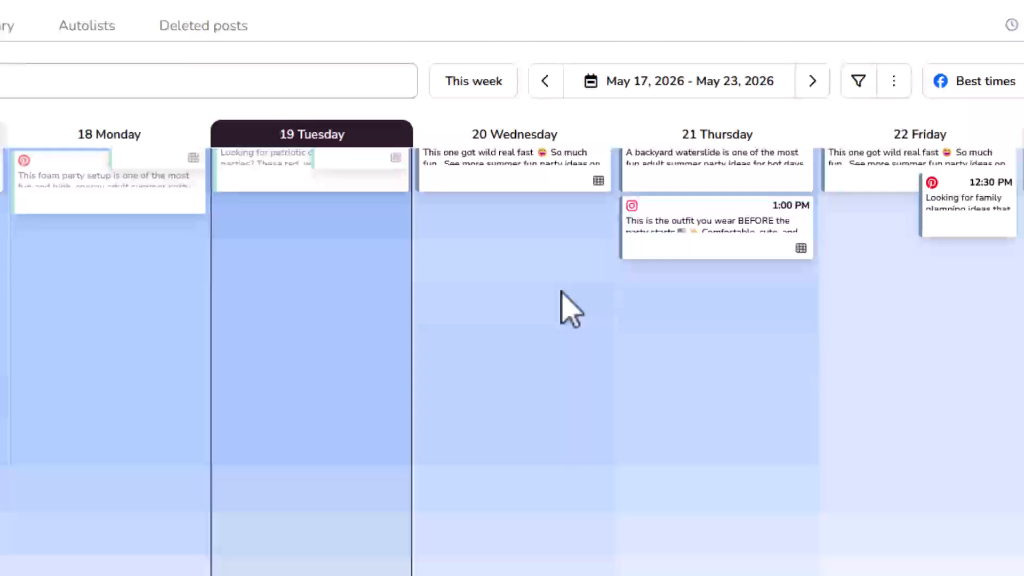
Switch to the social media content planner and show the week before May 17–23, 2026.
{"action": "scroll", "coordinate": [565, 298], "scroll_direction": "up", "scroll_amount": 6}
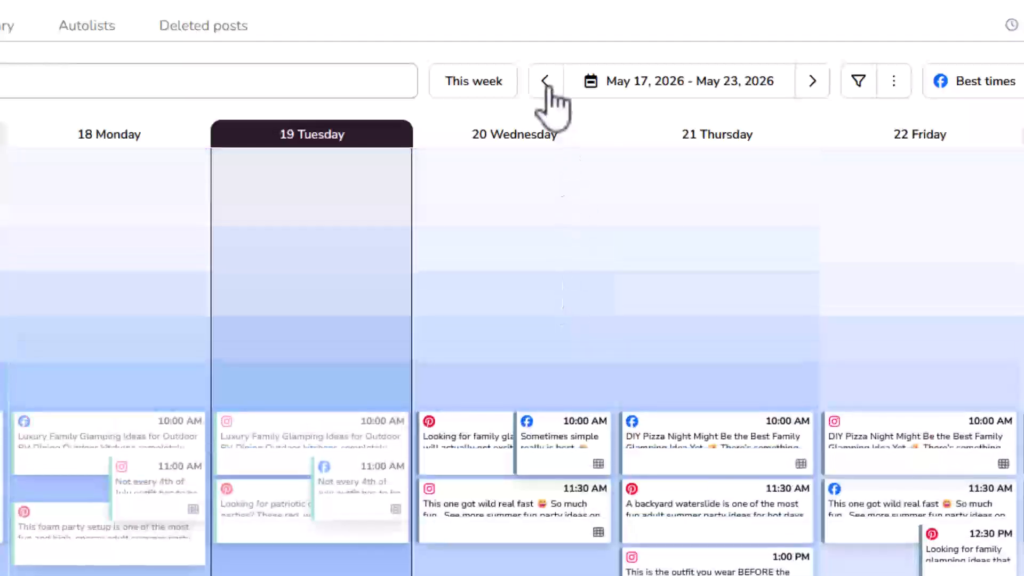
{"action": "left_click", "coordinate": [545, 81]}
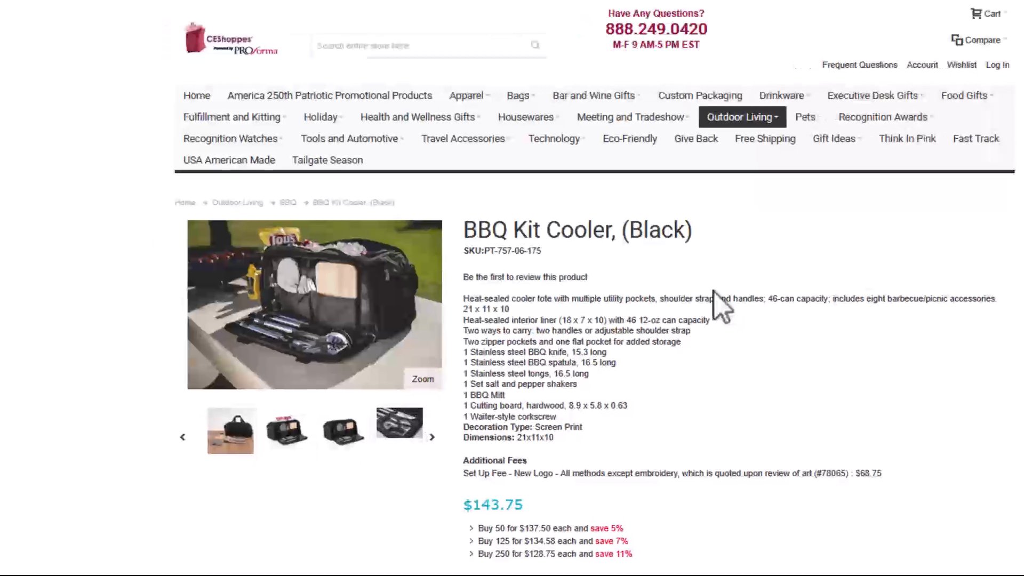
Look over the BBQ Kit Cooler (Black) product page on the CEShoppes store, including its description and pricing.
{"action": "scroll", "coordinate": [714, 294], "scroll_direction": "down", "scroll_amount": 6}
{"action": "scroll", "coordinate": [715, 384], "scroll_direction": "down", "scroll_amount": 1}
{"action": "scroll", "coordinate": [701, 448], "scroll_direction": "up", "scroll_amount": 9}
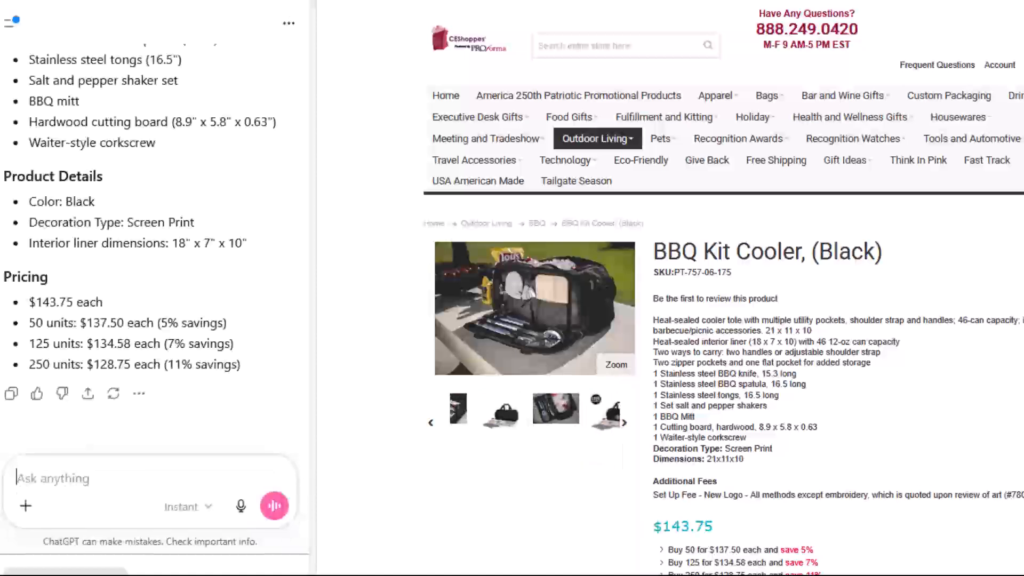
Read through ChatGPT's BBQ Kit Cooler overview, covering key features, included accessories, product details and pricing.
{"action": "scroll", "coordinate": [133, 266], "scroll_direction": "up", "scroll_amount": 10}
{"action": "scroll", "coordinate": [133, 269], "scroll_direction": "down", "scroll_amount": 4}
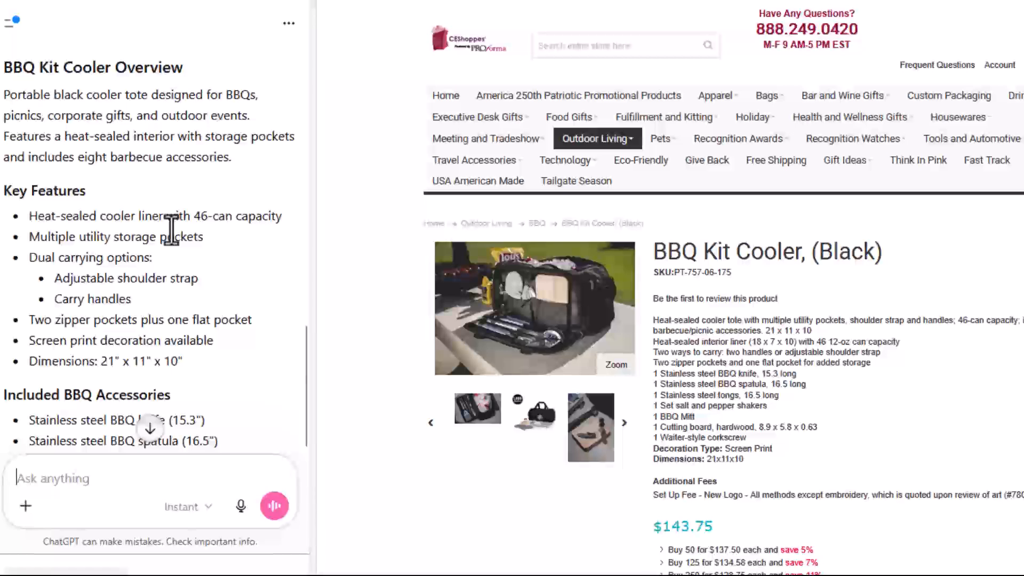
{"action": "scroll", "coordinate": [171, 230], "scroll_direction": "down", "scroll_amount": 4}
{"action": "scroll", "coordinate": [170, 230], "scroll_direction": "down", "scroll_amount": 4}
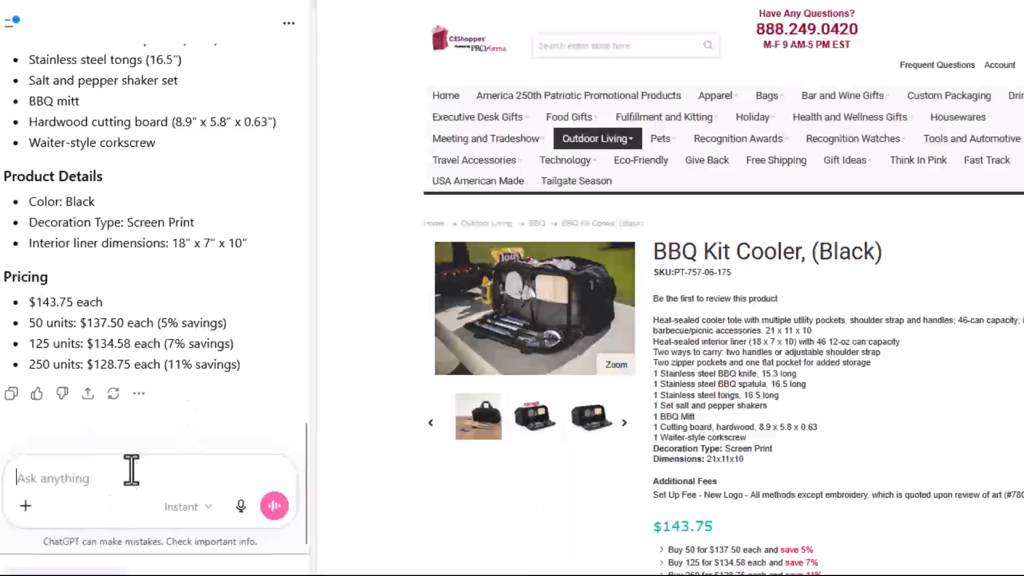
Dictate a prompt requesting an SEO-friendly rewrite of the barbecue kit cooler page, with meta tag title, meta tag description, page keyword and keyword-optimized paragraphs.
{"action": "left_click", "coordinate": [105, 482]}
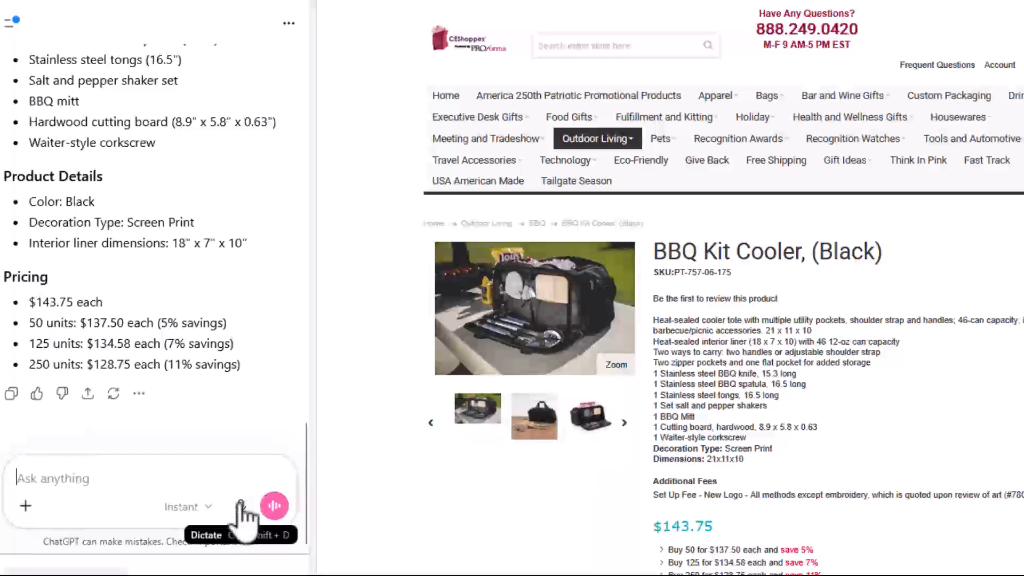
{"action": "left_click", "coordinate": [241, 509]}
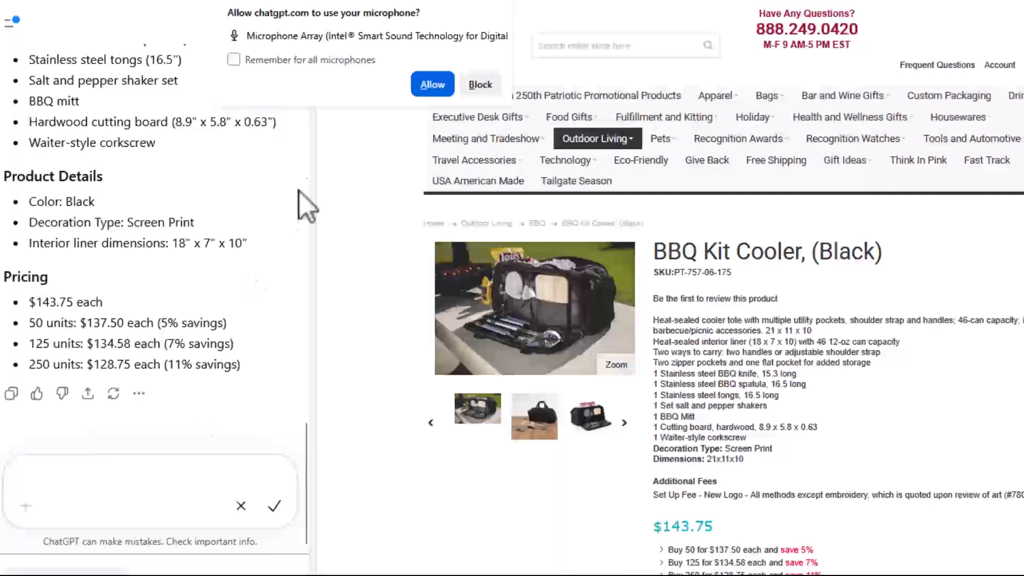
{"action": "left_click", "coordinate": [432, 86]}
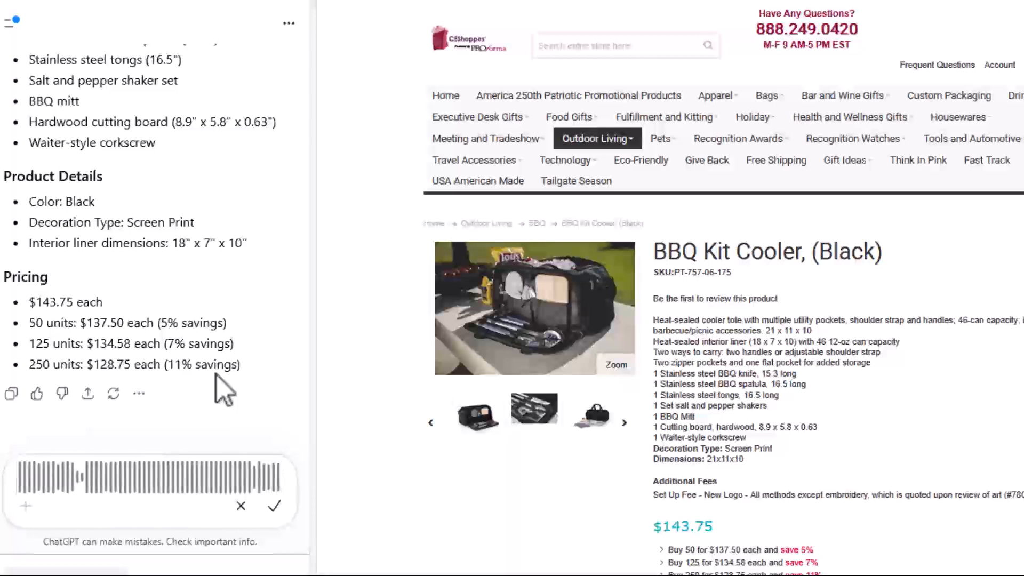
{"action": "left_click", "coordinate": [273, 505]}
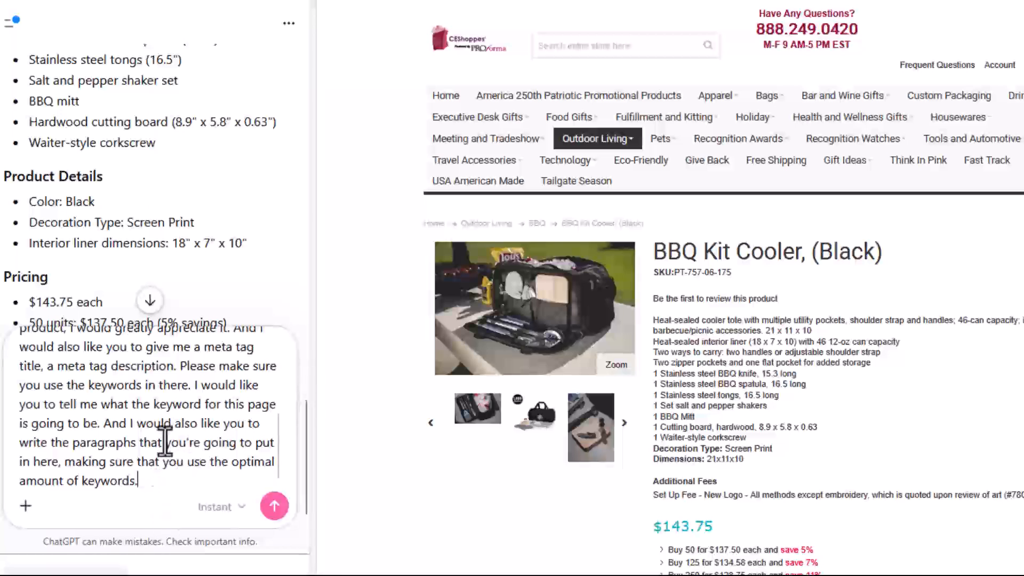
Check the dictated SEO prompt from beginning to end and send it to ChatGPT.
{"action": "scroll", "coordinate": [178, 440], "scroll_direction": "up", "scroll_amount": 2}
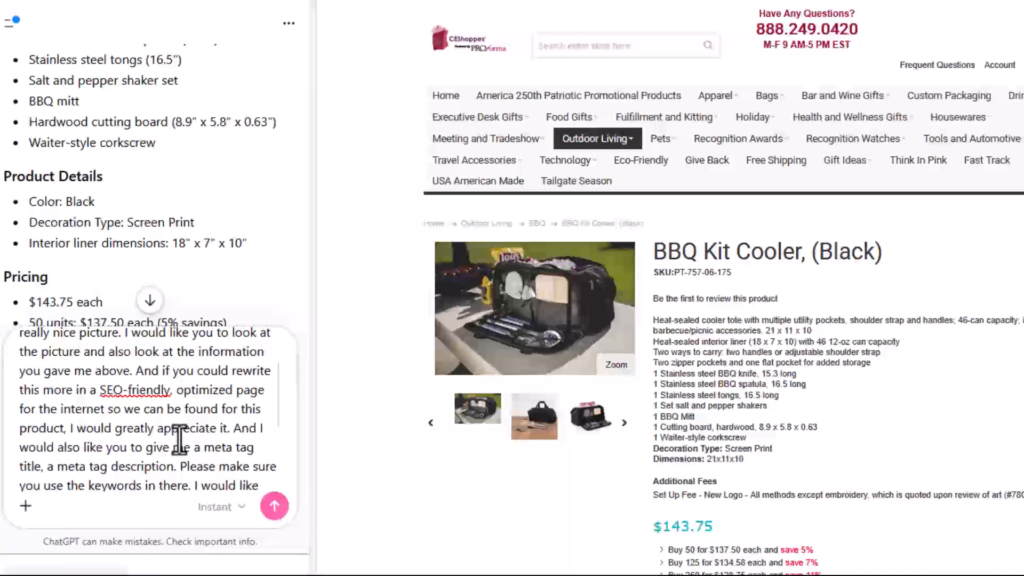
{"action": "scroll", "coordinate": [180, 440], "scroll_direction": "up", "scroll_amount": 1}
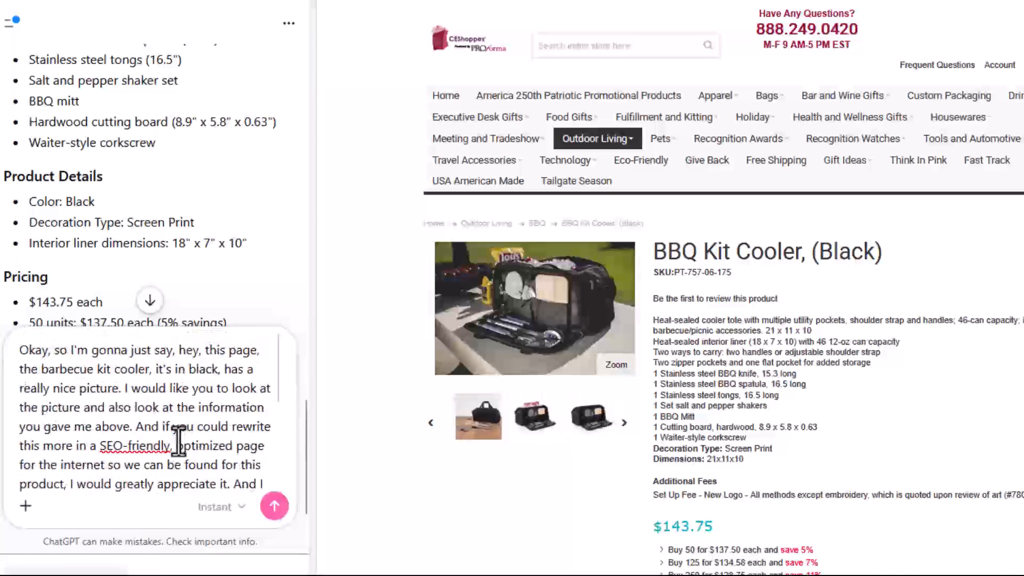
{"action": "scroll", "coordinate": [179, 440], "scroll_direction": "down", "scroll_amount": 3}
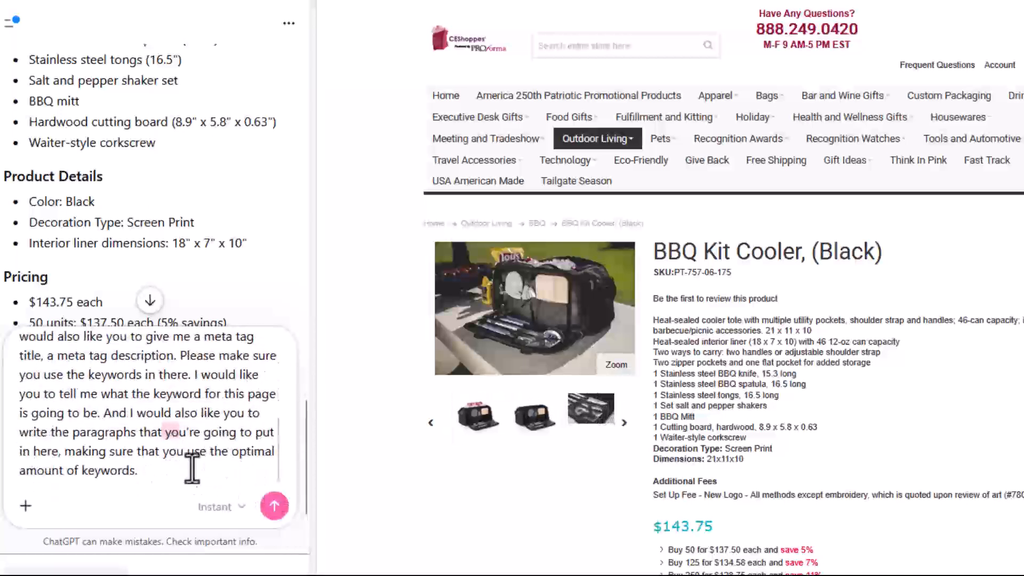
{"action": "left_click", "coordinate": [274, 506]}
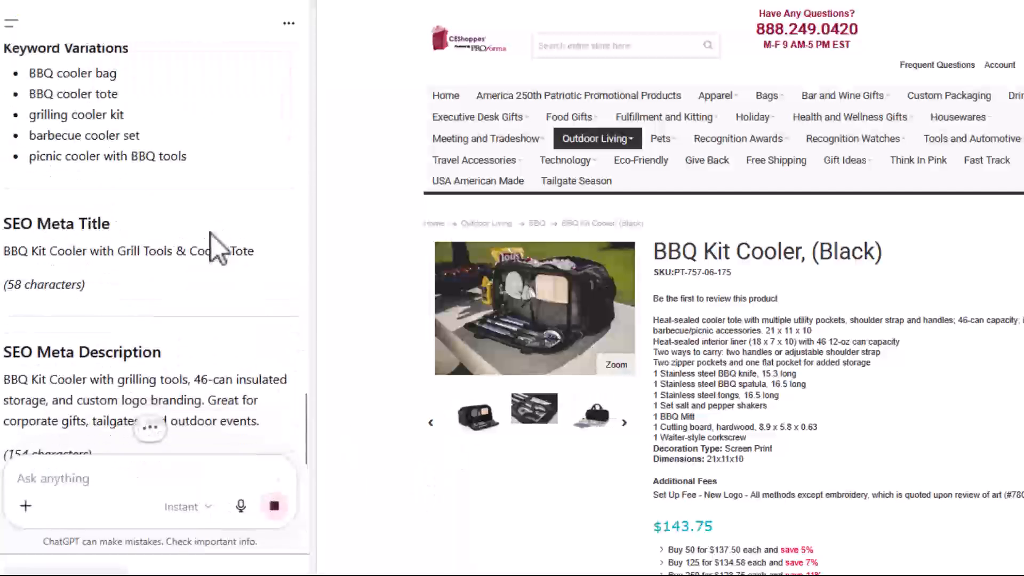
Examine the focus keyword, keyword variations, SEO meta title and meta description in ChatGPT's answer.
{"action": "scroll", "coordinate": [216, 246], "scroll_direction": "up", "scroll_amount": 4}
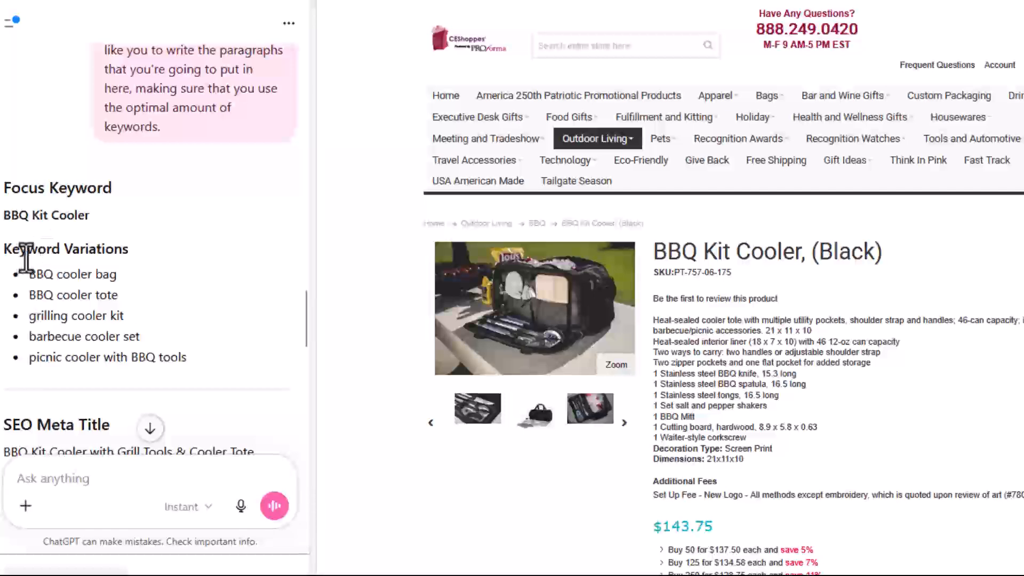
{"action": "left_click_drag", "start_coordinate": [110, 271], "coordinate": [115, 358]}
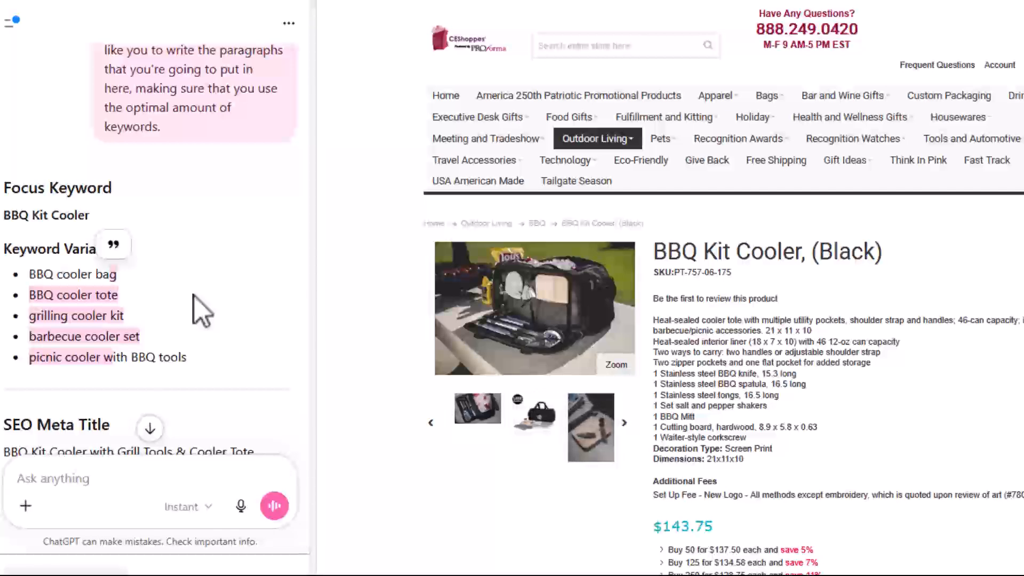
{"action": "scroll", "coordinate": [199, 312], "scroll_direction": "down", "scroll_amount": 4}
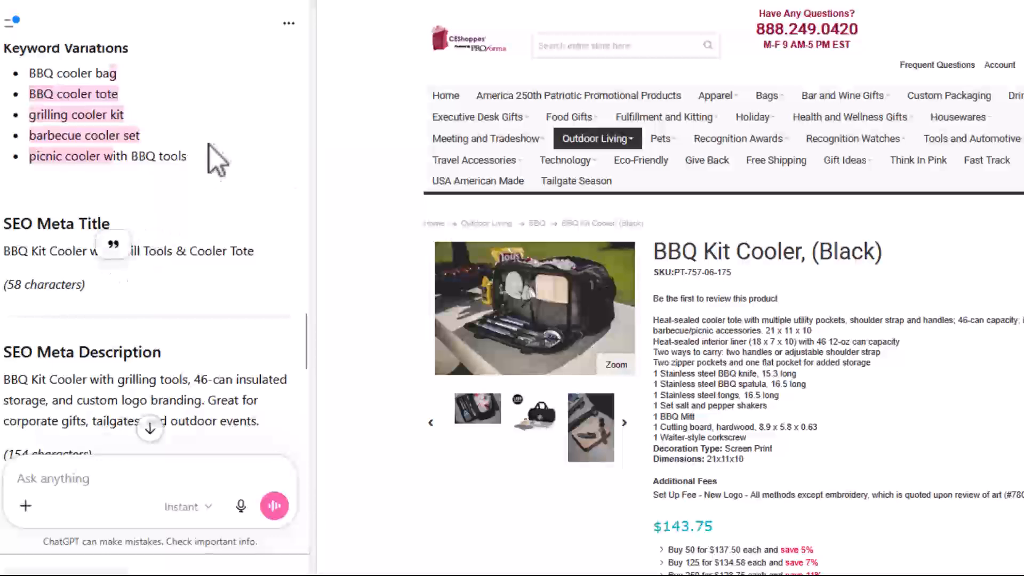
{"action": "scroll", "coordinate": [201, 155], "scroll_direction": "up", "scroll_amount": 2}
{"action": "scroll", "coordinate": [197, 152], "scroll_direction": "down", "scroll_amount": 2}
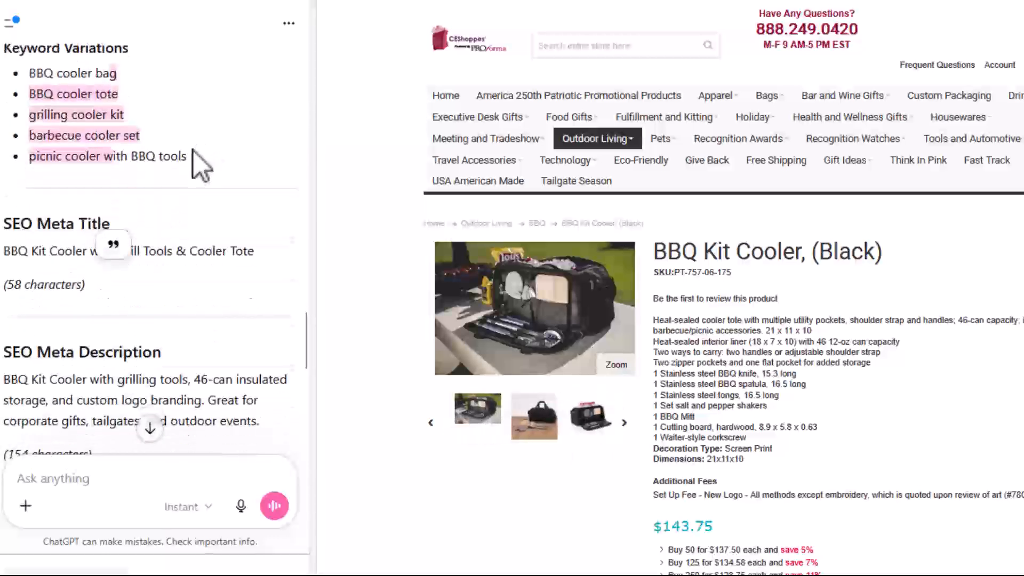
{"action": "scroll", "coordinate": [195, 154], "scroll_direction": "down", "scroll_amount": 2}
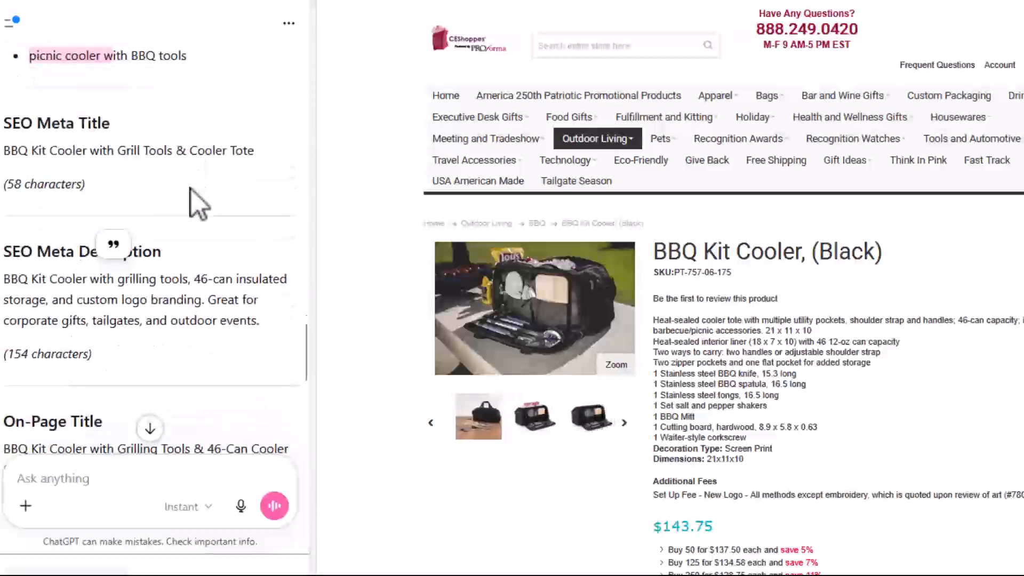
{"action": "scroll", "coordinate": [190, 190], "scroll_direction": "down", "scroll_amount": 2}
{"action": "scroll", "coordinate": [191, 191], "scroll_direction": "down", "scroll_amount": 4}
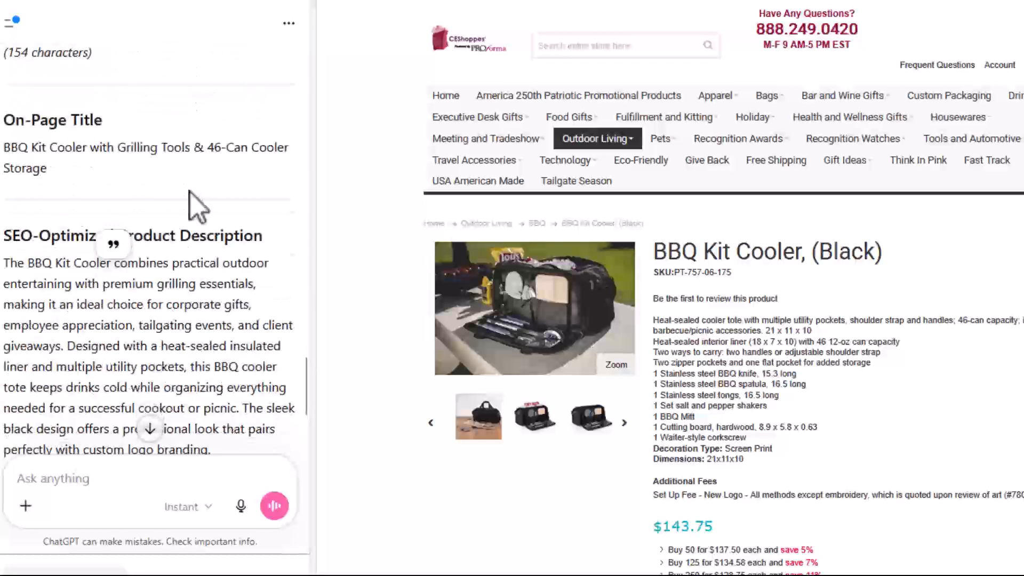
Compare the product page's original title and opening description with ChatGPT's on-page title, SEO-optimized description and key features.
{"action": "left_click_drag", "start_coordinate": [654, 249], "coordinate": [836, 255]}
{"action": "left_click", "coordinate": [835, 256]}
{"action": "left_click_drag", "start_coordinate": [655, 250], "coordinate": [875, 249]}
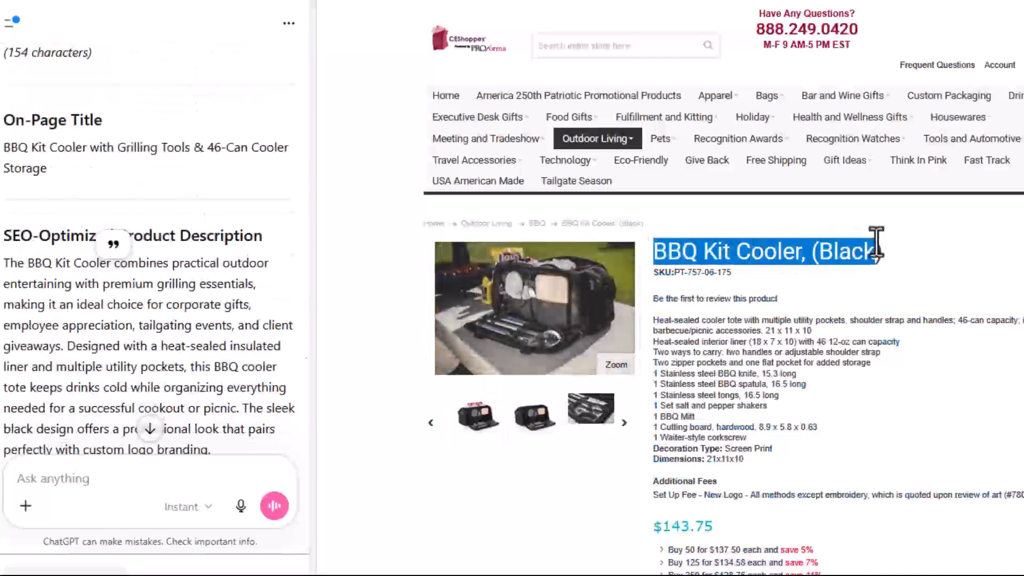
{"action": "scroll", "coordinate": [160, 309], "scroll_direction": "down", "scroll_amount": 8}
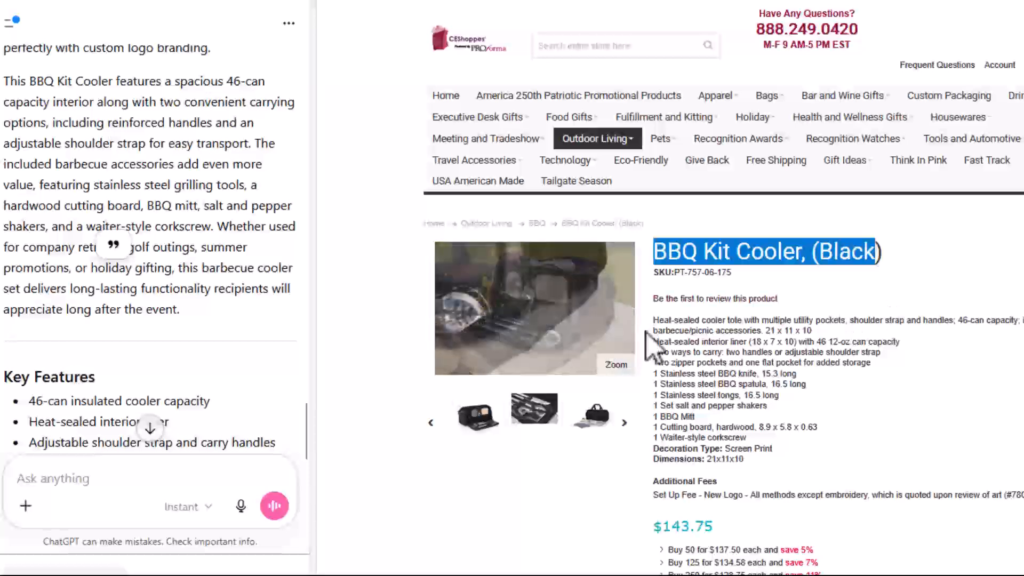
{"action": "left_click_drag", "start_coordinate": [656, 320], "coordinate": [886, 335]}
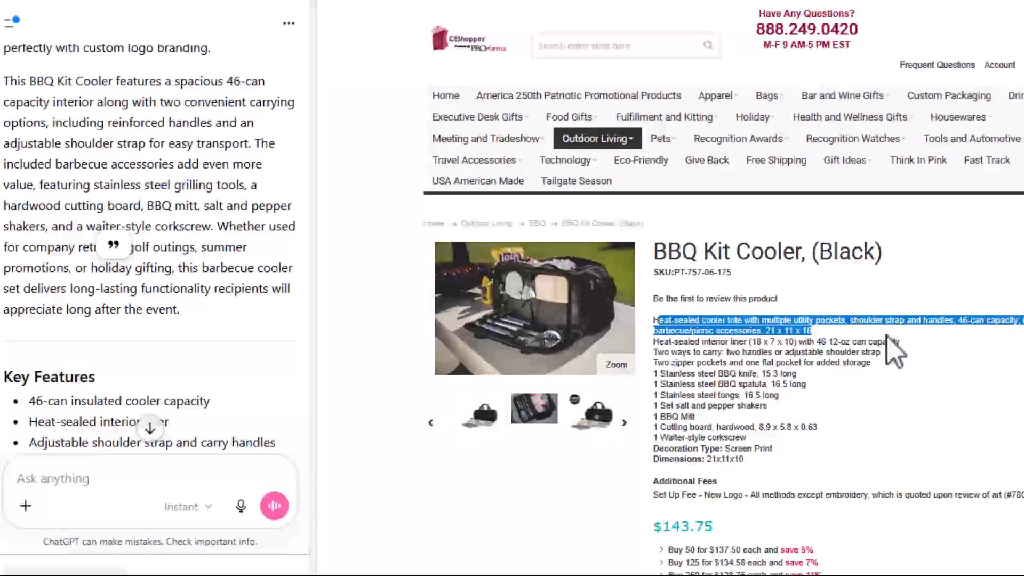
{"action": "scroll", "coordinate": [616, 359], "scroll_direction": "down", "scroll_amount": 2}
{"action": "scroll", "coordinate": [91, 377], "scroll_direction": "down", "scroll_amount": 5}
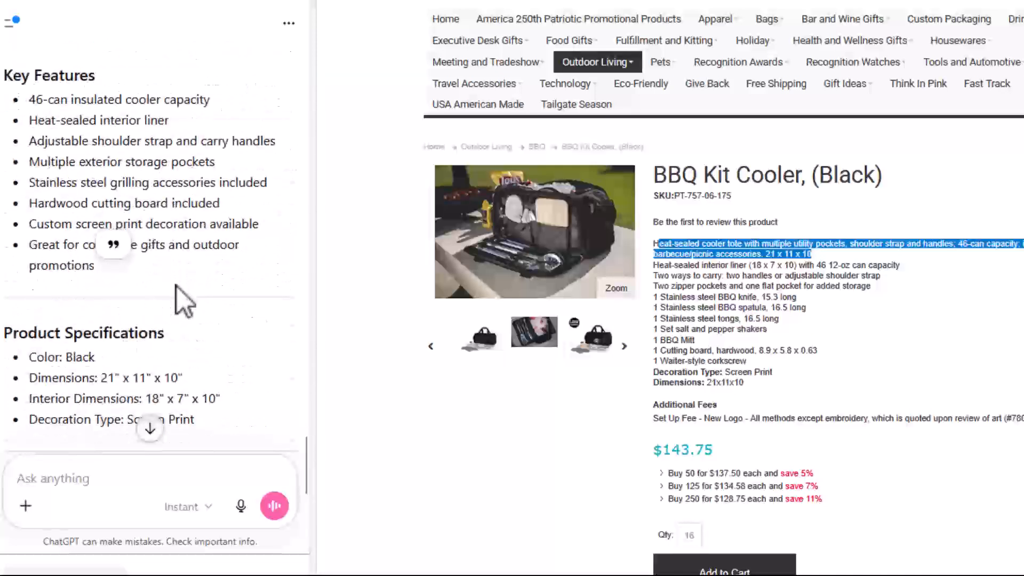
Examine the product page's description section, then ChatGPT's product specifications, included accessories and suggested SEO tags.
{"action": "scroll", "coordinate": [862, 299], "scroll_direction": "down", "scroll_amount": 8}
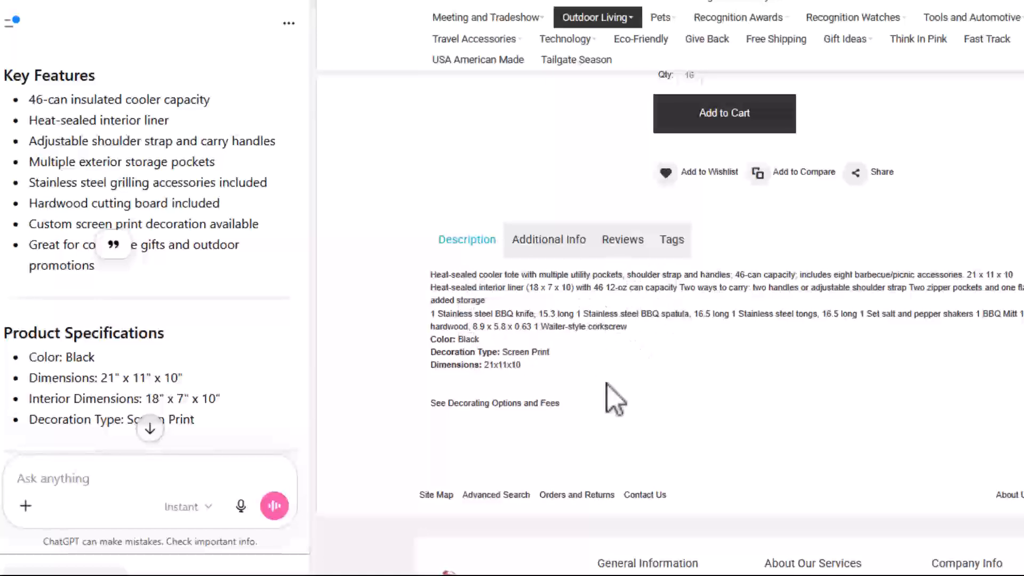
{"action": "scroll", "coordinate": [169, 275], "scroll_direction": "down", "scroll_amount": 4}
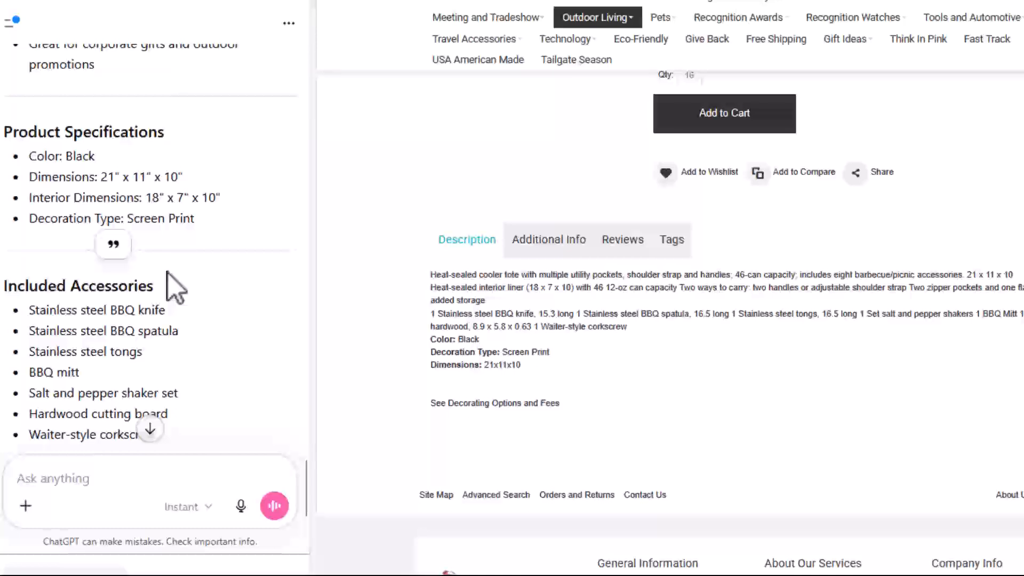
{"action": "scroll", "coordinate": [173, 288], "scroll_direction": "down", "scroll_amount": 2}
{"action": "left_click_drag", "start_coordinate": [161, 216], "coordinate": [176, 346]}
{"action": "scroll", "coordinate": [213, 283], "scroll_direction": "down", "scroll_amount": 3}
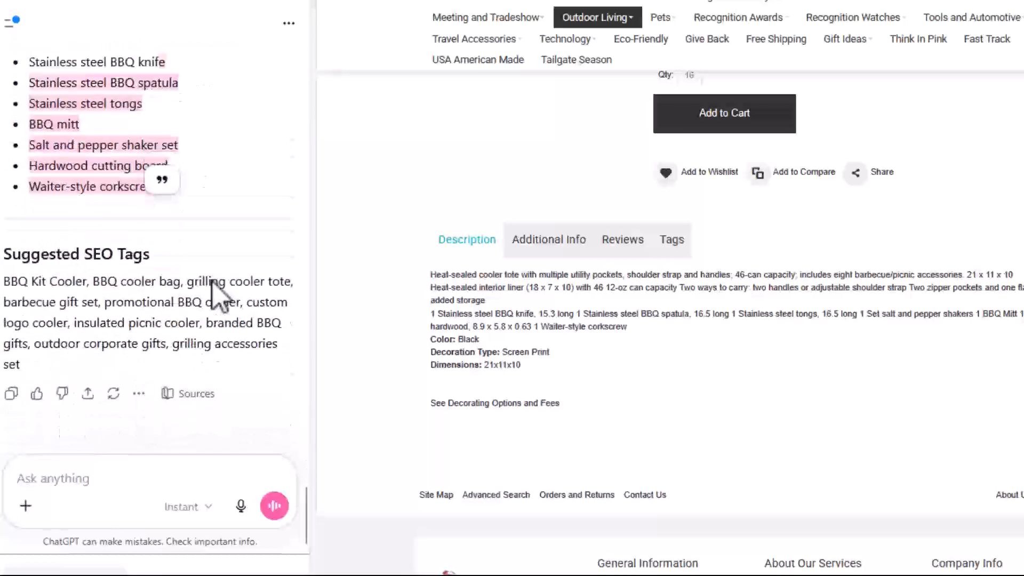
{"action": "left_click", "coordinate": [203, 287]}
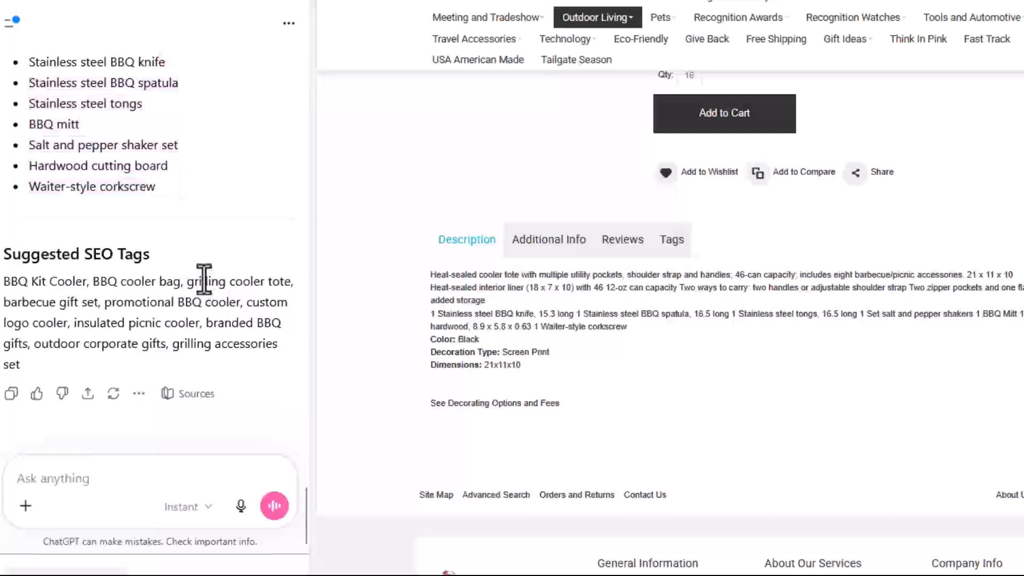
{"action": "scroll", "coordinate": [207, 278], "scroll_direction": "up", "scroll_amount": 15}
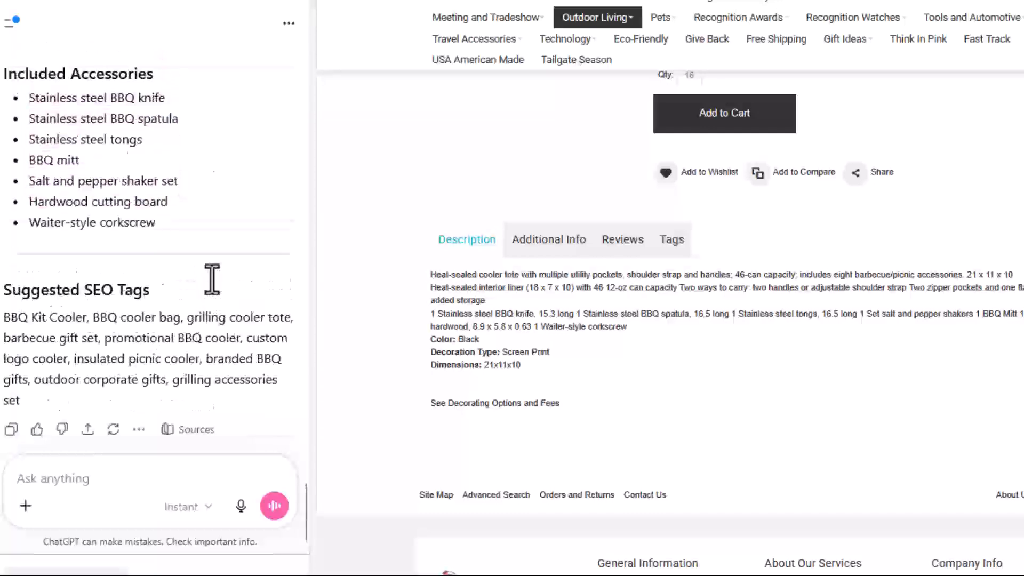
{"action": "scroll", "coordinate": [230, 262], "scroll_direction": "up", "scroll_amount": 6}
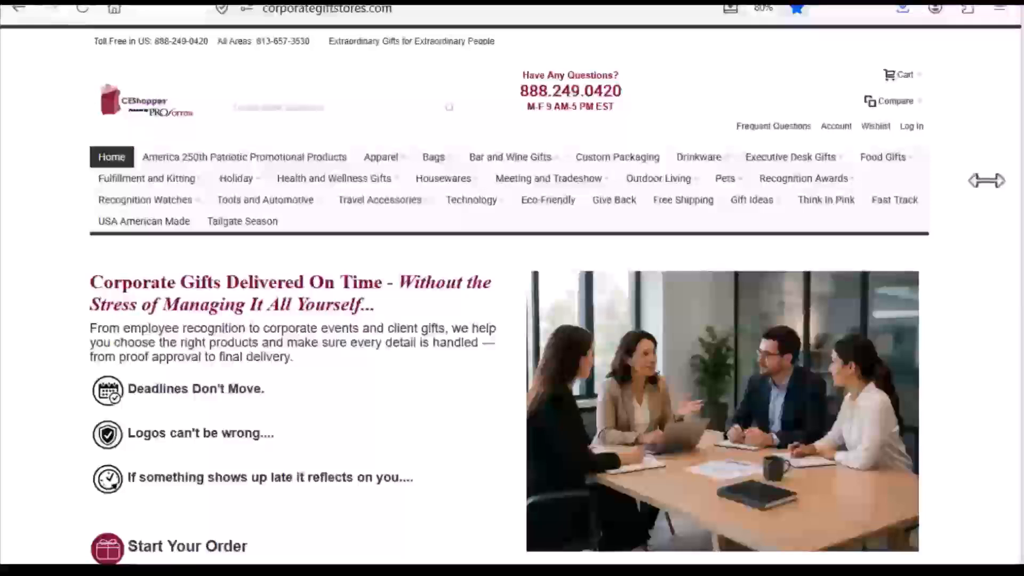
Open the Corporate Chocolate Gifts category under Food Gifts on corporategiftstores.com and view its subcategories.
{"action": "mouse_move", "coordinate": [905, 161]}
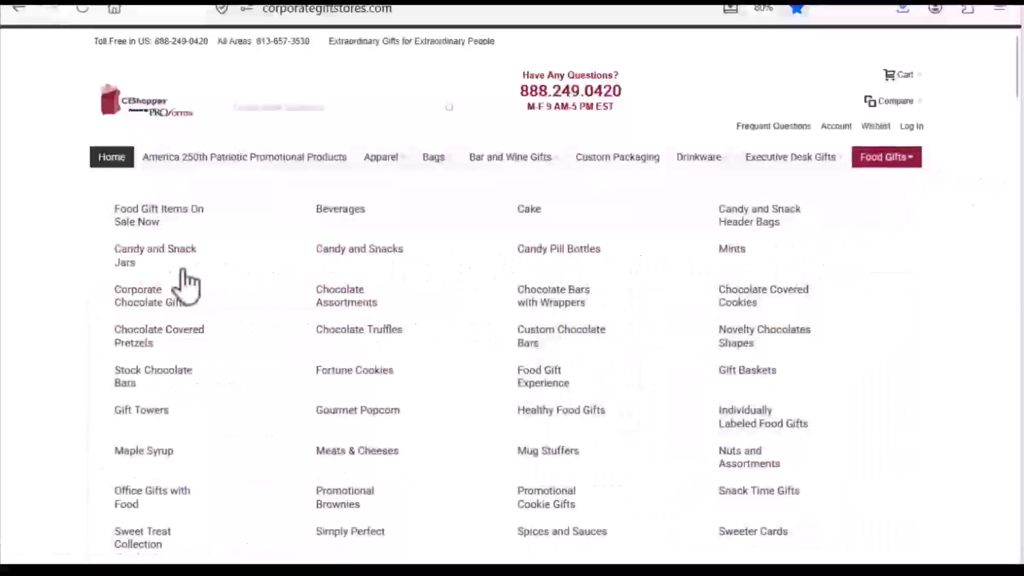
{"action": "left_click", "coordinate": [143, 301]}
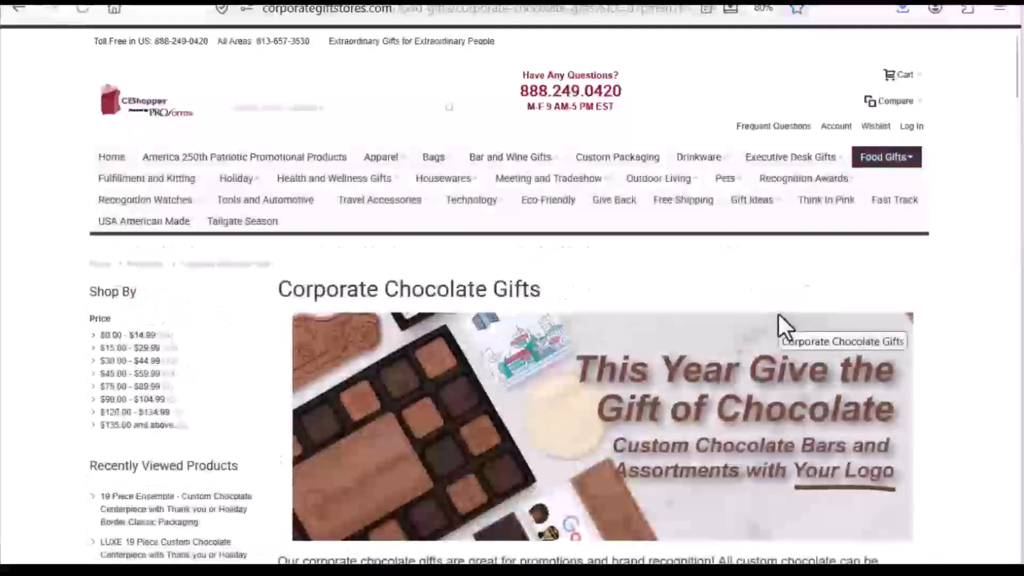
{"action": "scroll", "coordinate": [778, 315], "scroll_direction": "down", "scroll_amount": 4}
{"action": "scroll", "coordinate": [777, 313], "scroll_direction": "down", "scroll_amount": 4}
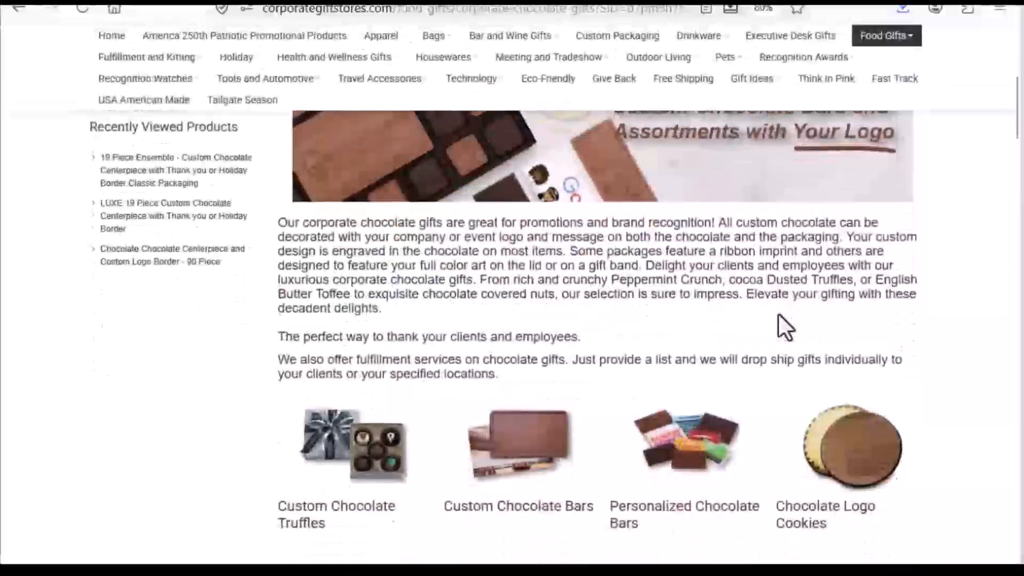
{"action": "scroll", "coordinate": [779, 323], "scroll_direction": "down", "scroll_amount": 2}
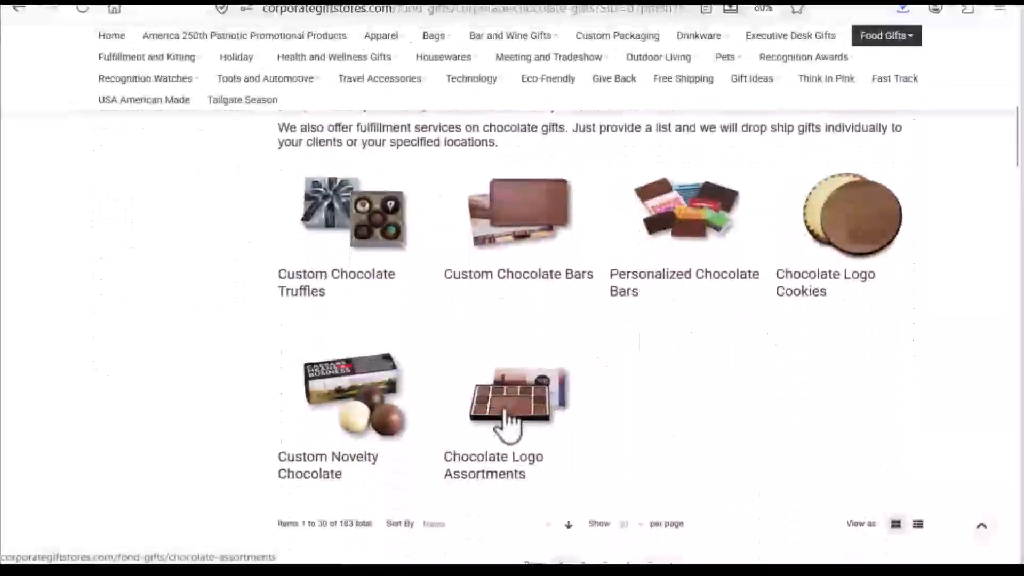
Open the Chocolate Logo Assortments subcategory and browse its product listing.
{"action": "left_click", "coordinate": [486, 464]}
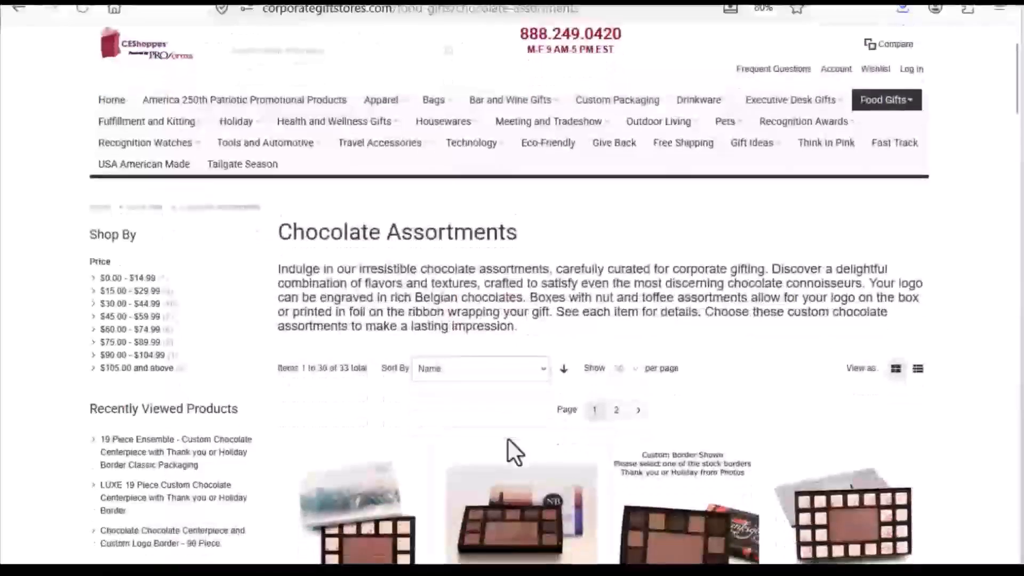
{"action": "scroll", "coordinate": [508, 438], "scroll_direction": "down", "scroll_amount": 4}
{"action": "scroll", "coordinate": [513, 447], "scroll_direction": "down", "scroll_amount": 1}
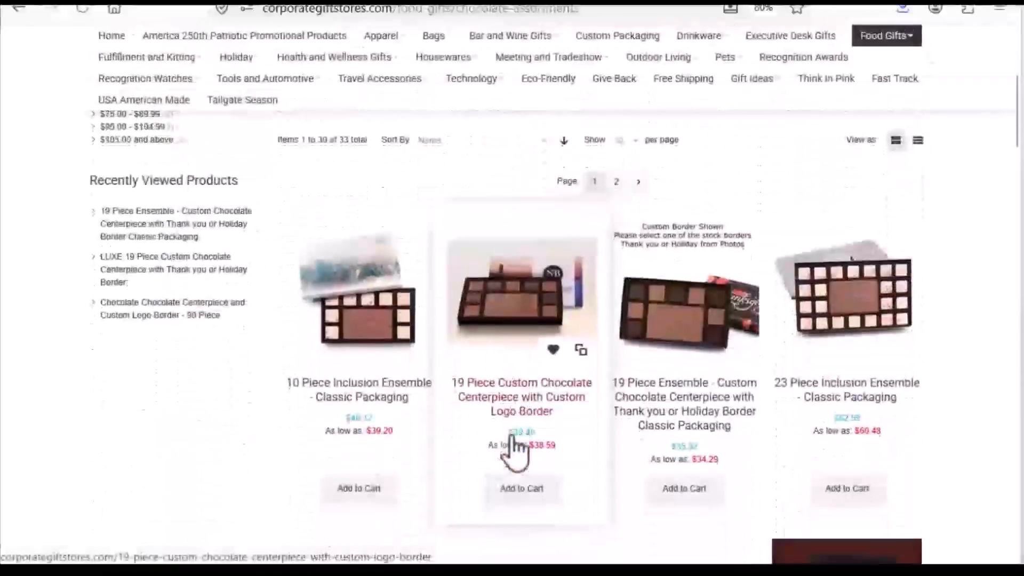
Open the 19 Piece Ensemble custom chocolate centerpiece with Thank you or Holiday border, and view its details and fourth product photo.
{"action": "left_click", "coordinate": [703, 330]}
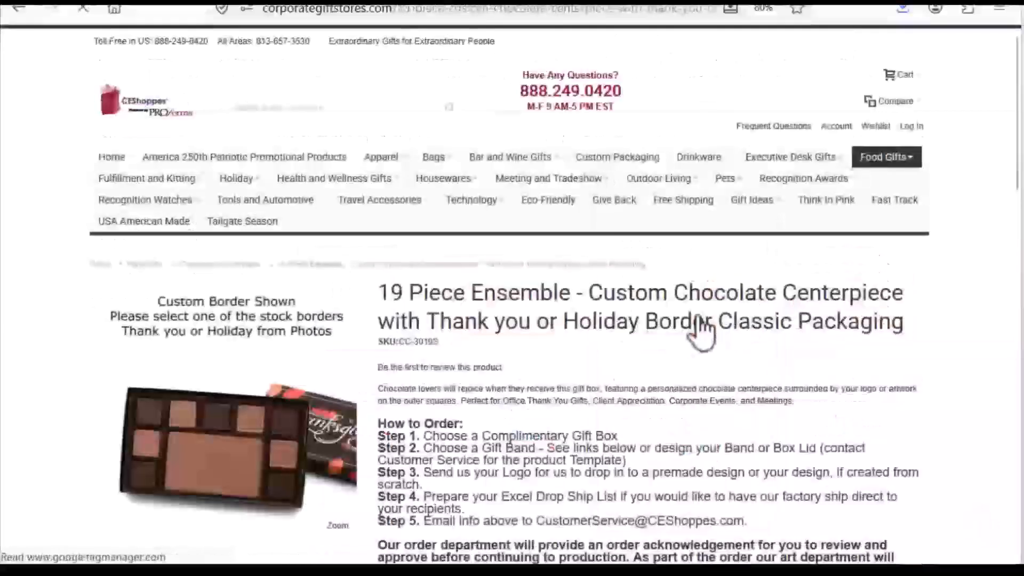
{"action": "scroll", "coordinate": [696, 320], "scroll_direction": "down", "scroll_amount": 1}
{"action": "scroll", "coordinate": [702, 330], "scroll_direction": "down", "scroll_amount": 1}
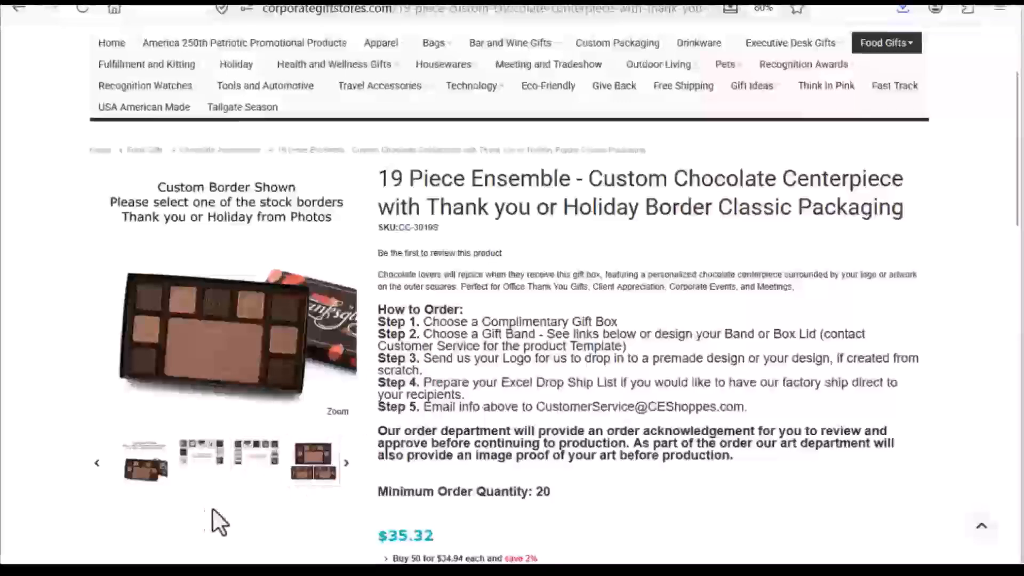
{"action": "left_click", "coordinate": [314, 478]}
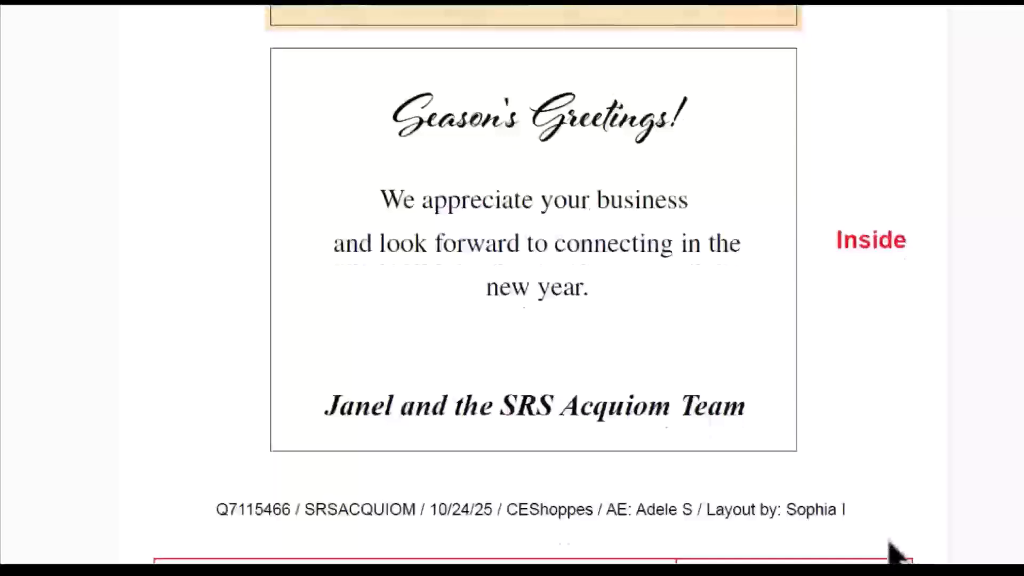
View the Season's Greetings card proof, then the grid of published Pinterest pins.
{"action": "scroll", "coordinate": [897, 554], "scroll_direction": "up", "scroll_amount": 5}
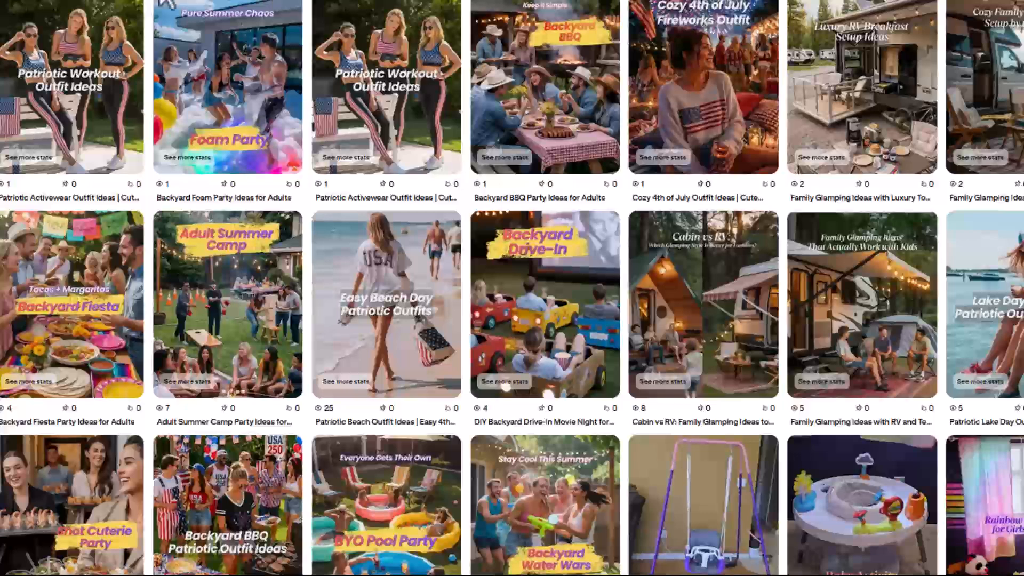
{"action": "scroll", "coordinate": [511, 287], "scroll_direction": "up", "scroll_amount": 2}
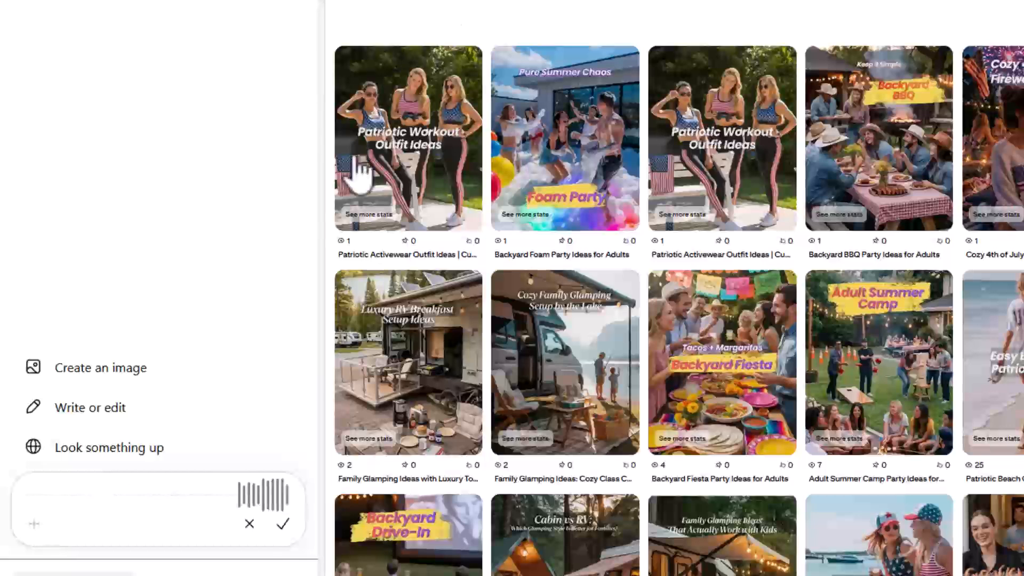
{"action": "left_click", "coordinate": [282, 524]}
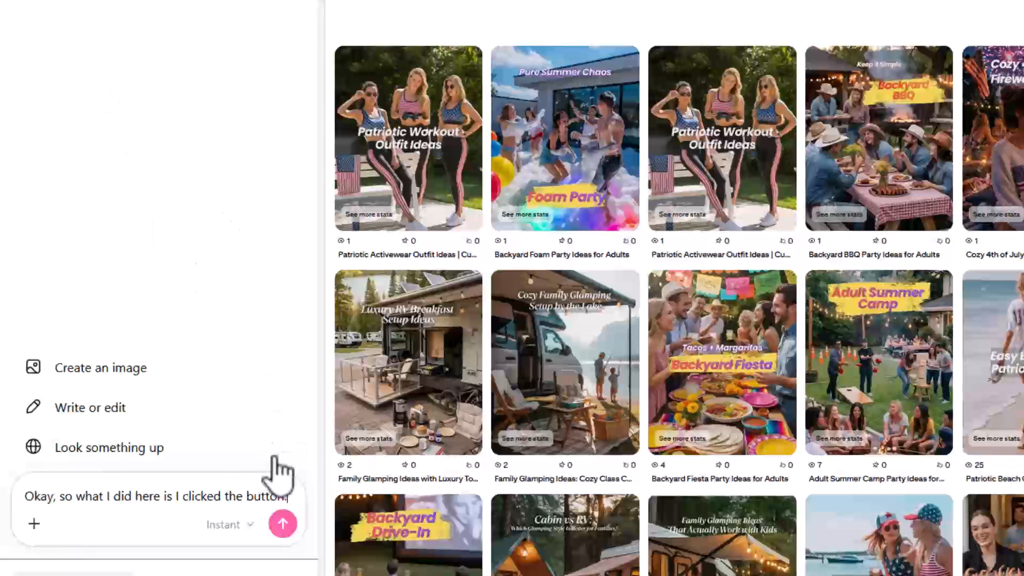
{"action": "left_click_drag", "start_coordinate": [27, 498], "coordinate": [298, 497]}
{"action": "key", "text": "BackSpace"}
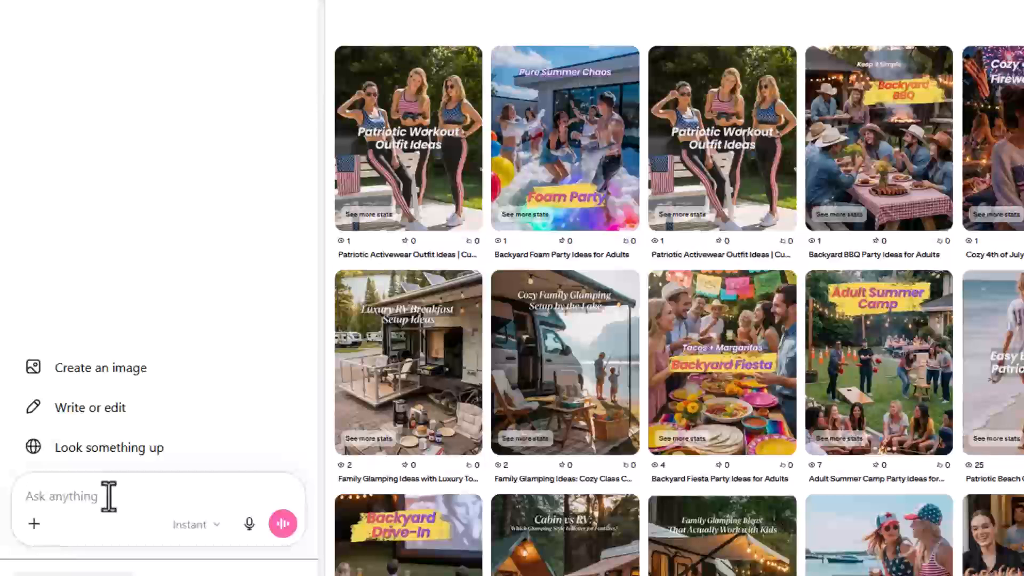
Dictate and send ChatGPT a request for a patriotic America's 250 birthday decorations article: numbered title, description and a prompt for the top picture.
{"action": "mouse_move", "coordinate": [429, 154]}
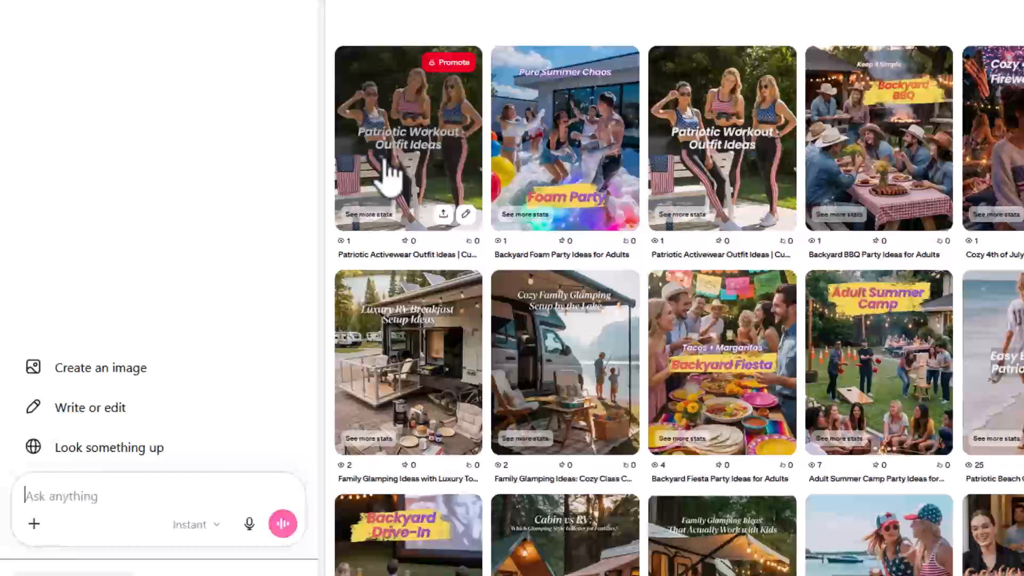
{"action": "left_click", "coordinate": [247, 522]}
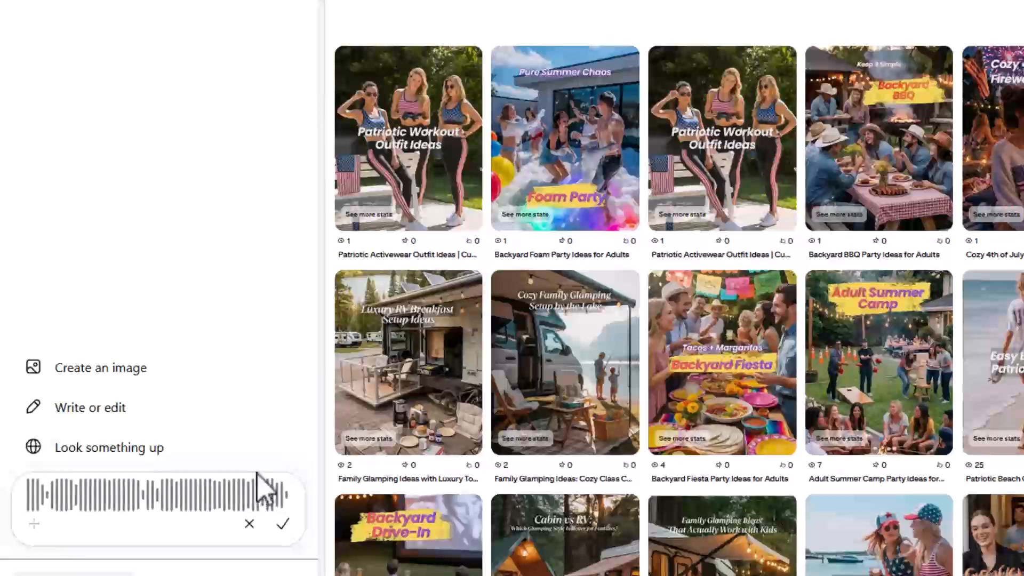
{"action": "left_click", "coordinate": [282, 523]}
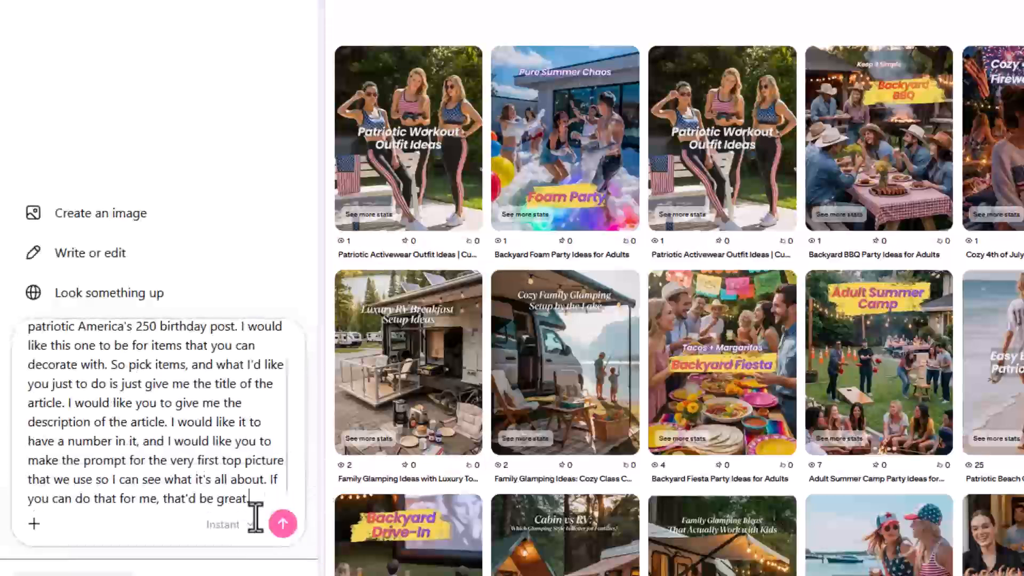
{"action": "left_click", "coordinate": [283, 524]}
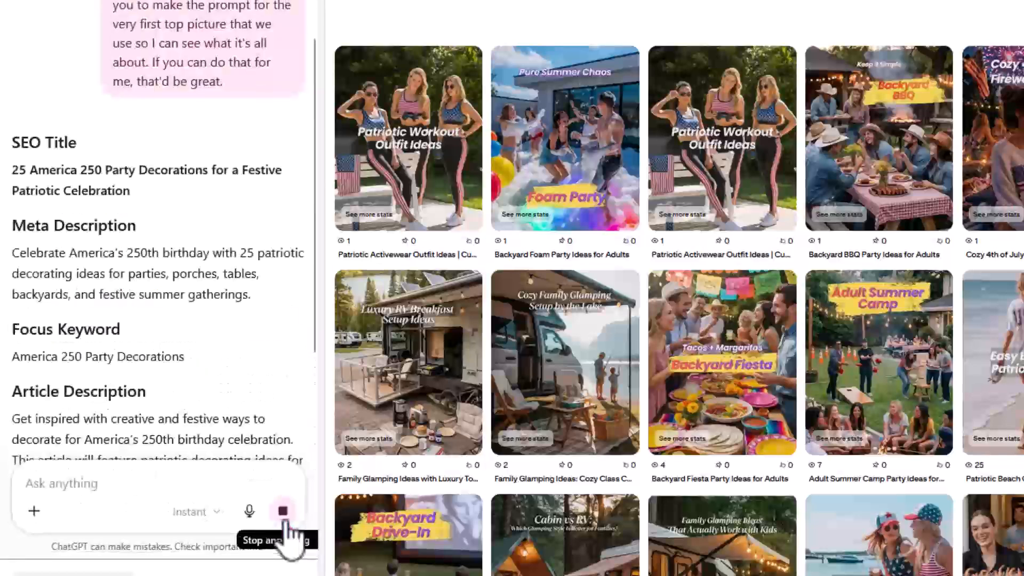
Examine the SEO title, meta description and focus keyword in ChatGPT's answer.
{"action": "scroll", "coordinate": [194, 229], "scroll_direction": "up", "scroll_amount": 2}
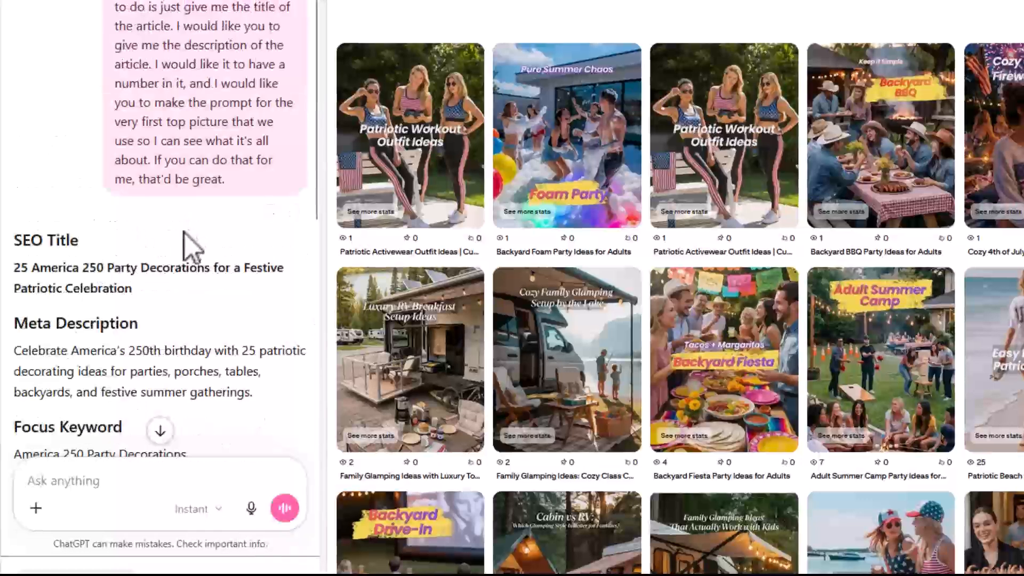
{"action": "left_click_drag", "start_coordinate": [17, 284], "coordinate": [136, 290]}
{"action": "scroll", "coordinate": [235, 246], "scroll_direction": "down", "scroll_amount": 2}
{"action": "left_click", "coordinate": [187, 258]}
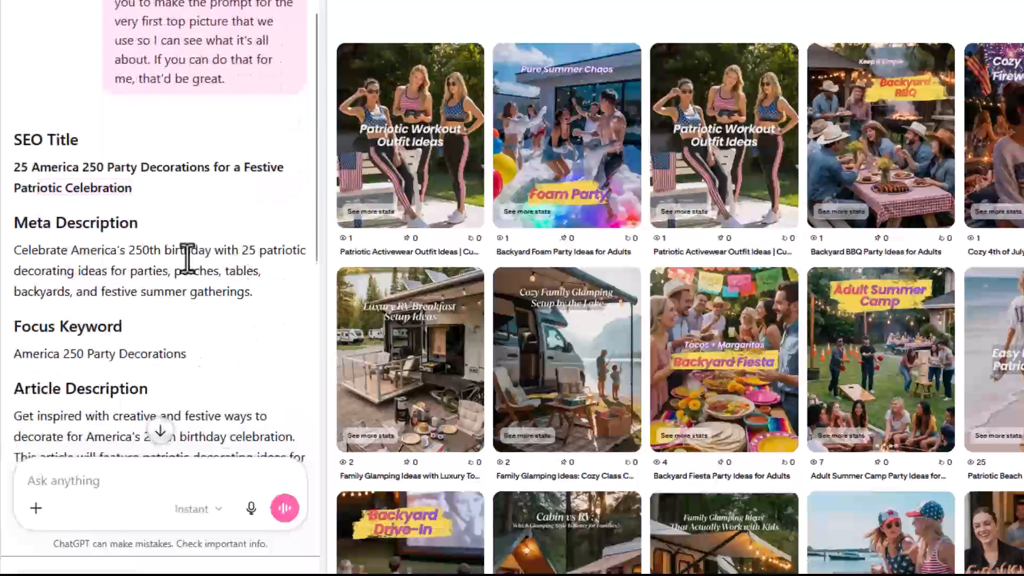
{"action": "scroll", "coordinate": [186, 258], "scroll_direction": "down", "scroll_amount": 4}
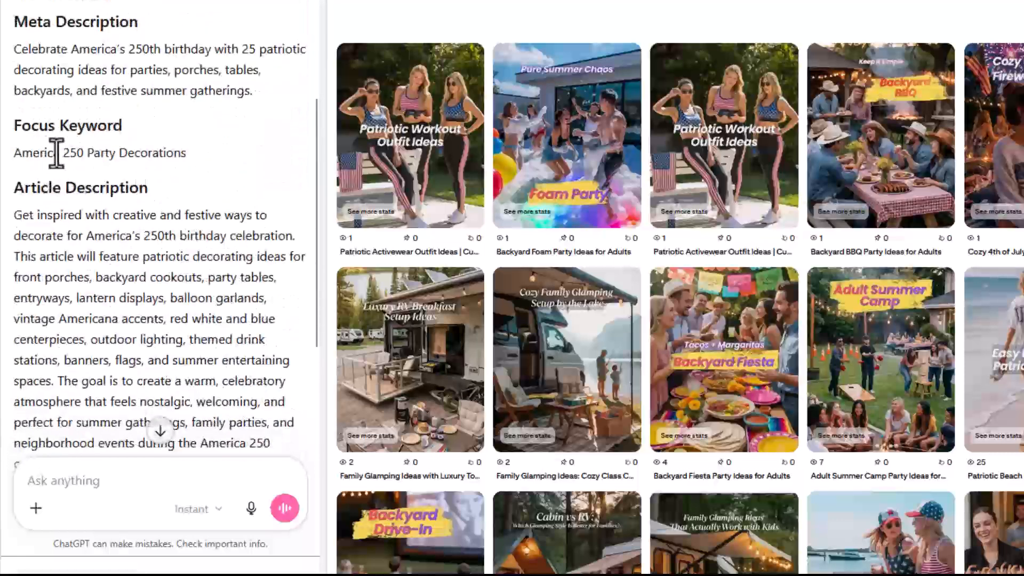
{"action": "left_click_drag", "start_coordinate": [42, 155], "coordinate": [172, 158]}
{"action": "scroll", "coordinate": [11, 143], "scroll_direction": "down", "scroll_amount": 2}
Examine the article description and the hero image prompt for Ideogram.
{"action": "left_click_drag", "start_coordinate": [12, 114], "coordinate": [140, 354]}
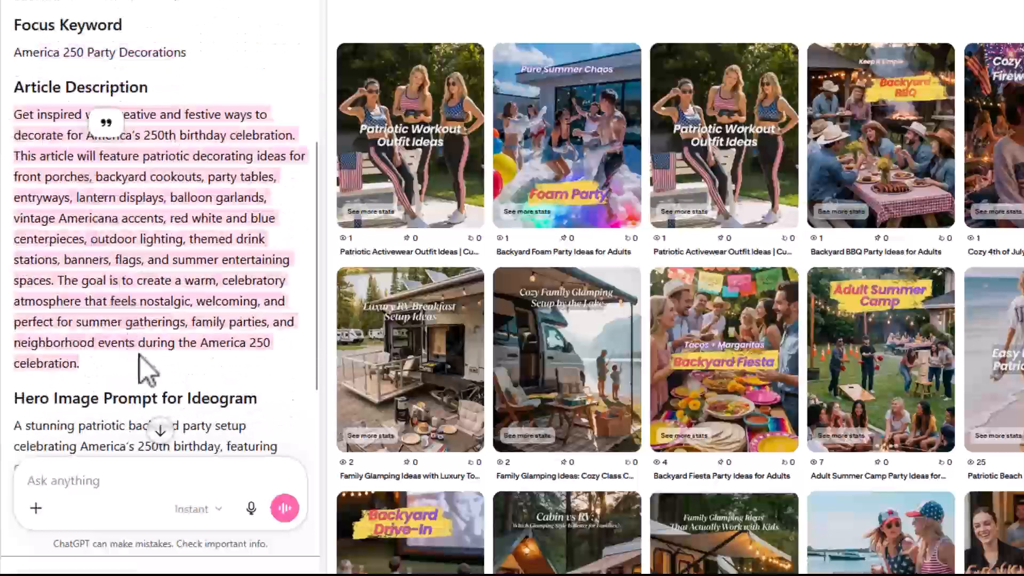
{"action": "scroll", "coordinate": [140, 362], "scroll_direction": "down", "scroll_amount": 6}
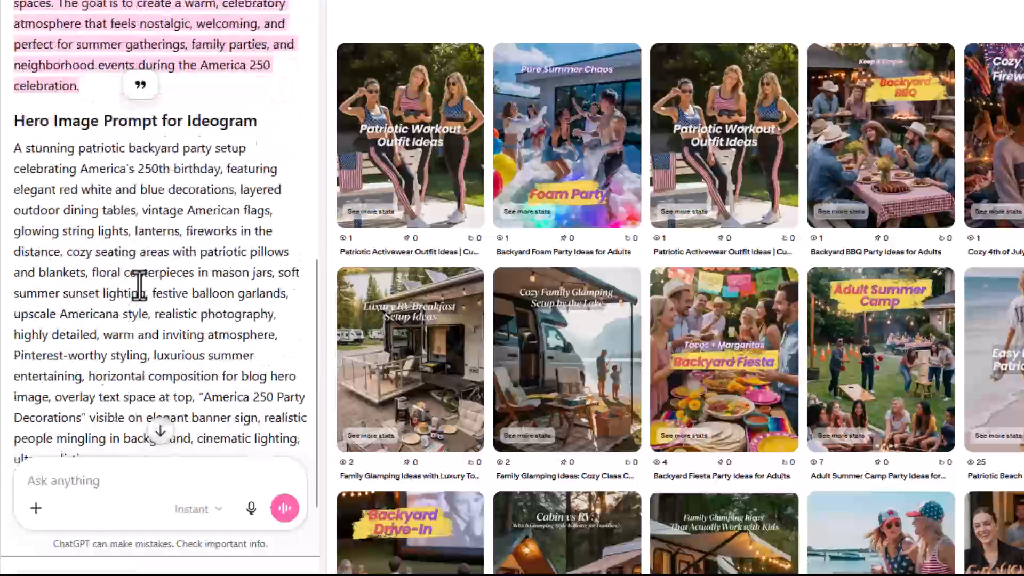
{"action": "scroll", "coordinate": [140, 289], "scroll_direction": "down", "scroll_amount": 2}
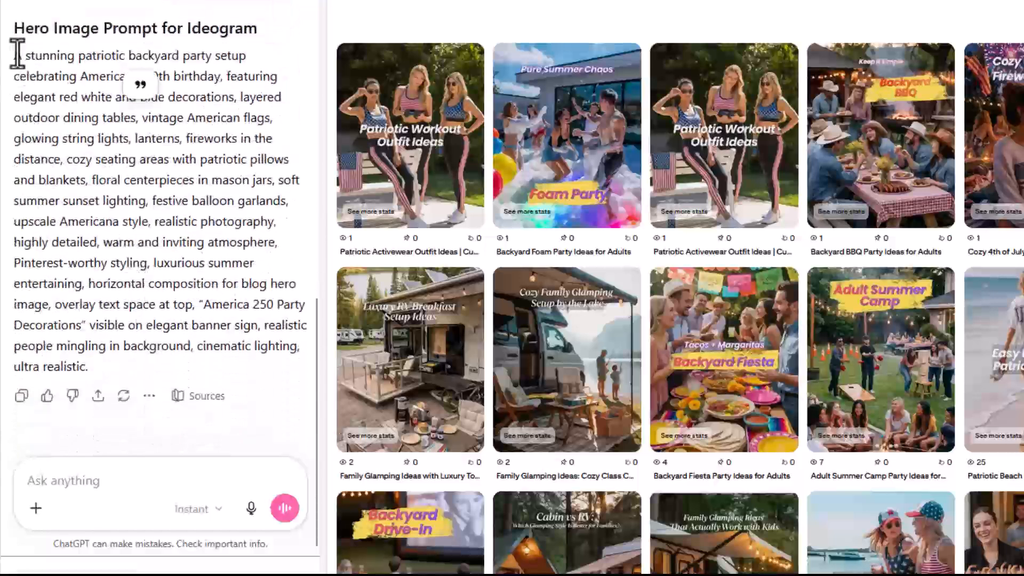
{"action": "left_click_drag", "start_coordinate": [16, 55], "coordinate": [101, 376]}
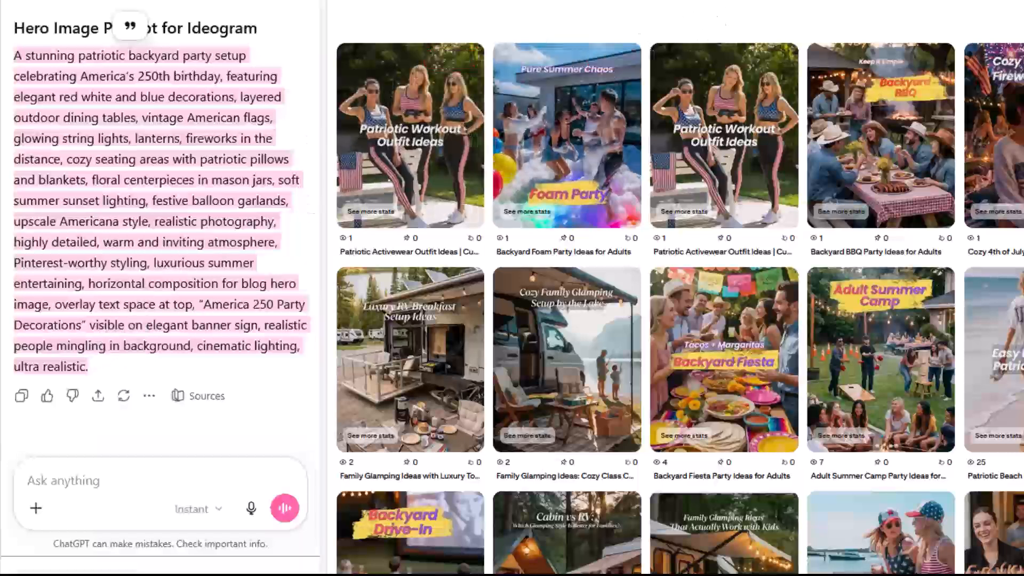
Open Ideogram in a new browser tab.
{"action": "key", "text": "ctrl+t"}
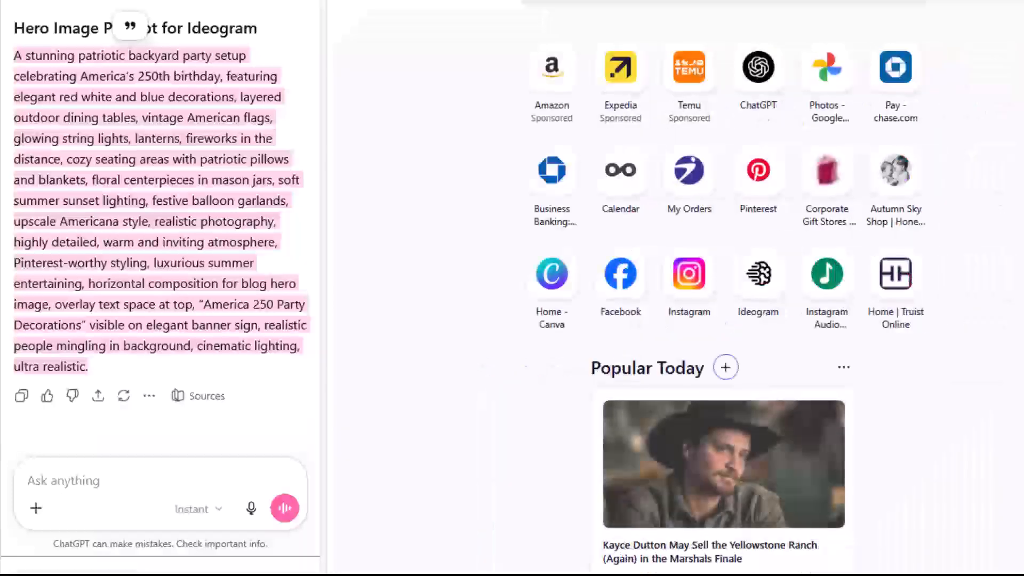
{"action": "key", "text": "ctrl+l"}
{"action": "type", "text": "ideo"}
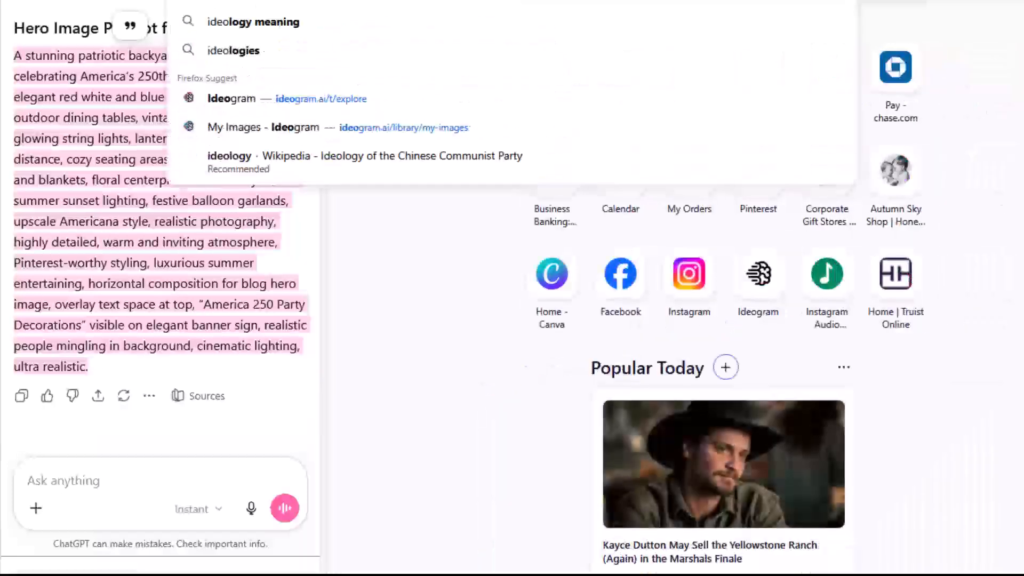
{"action": "key", "text": "Return"}
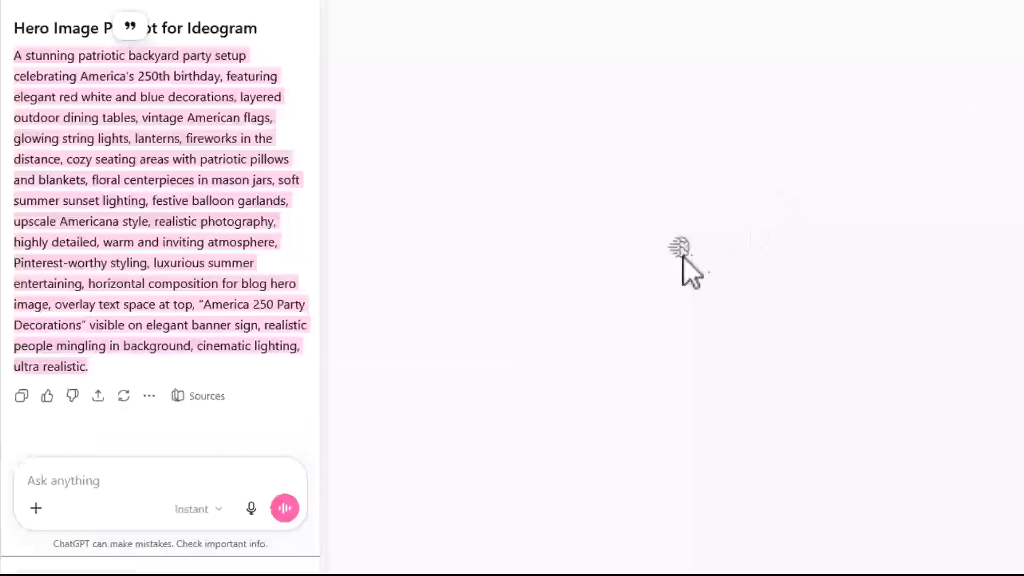
Copy the full hero image prompt from ChatGPT's answer into Ideogram's image generation prompt.
{"action": "left_click", "coordinate": [174, 269]}
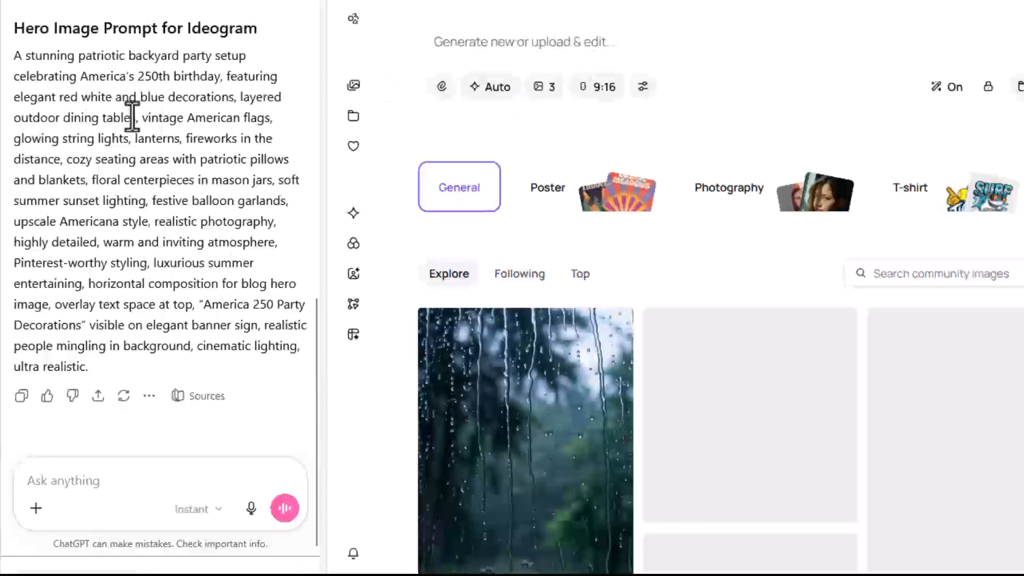
{"action": "left_click_drag", "start_coordinate": [15, 56], "coordinate": [224, 388]}
{"action": "key", "text": "ctrl+c"}
{"action": "left_click", "coordinate": [469, 42]}
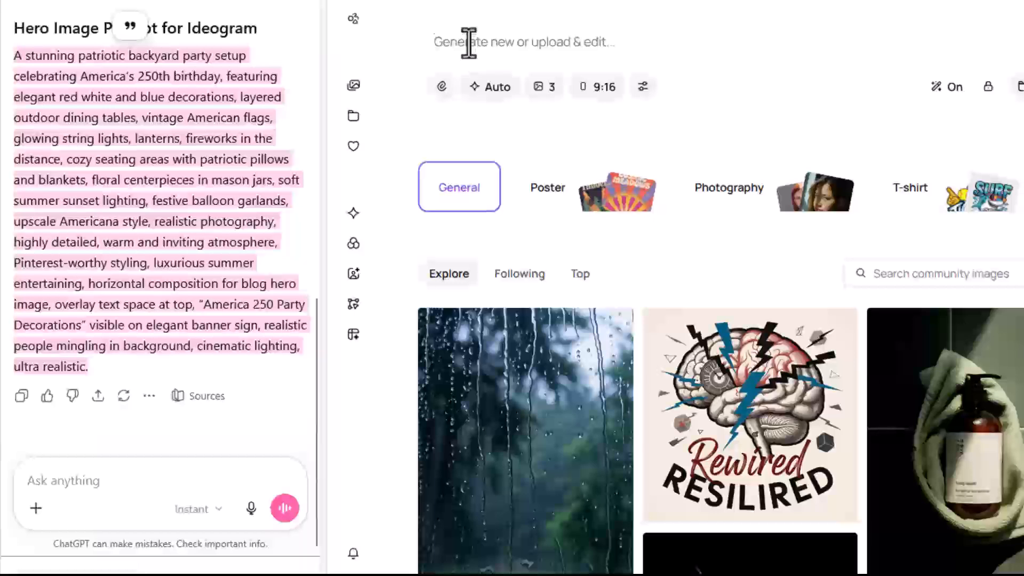
{"action": "key", "text": "ctrl+v"}
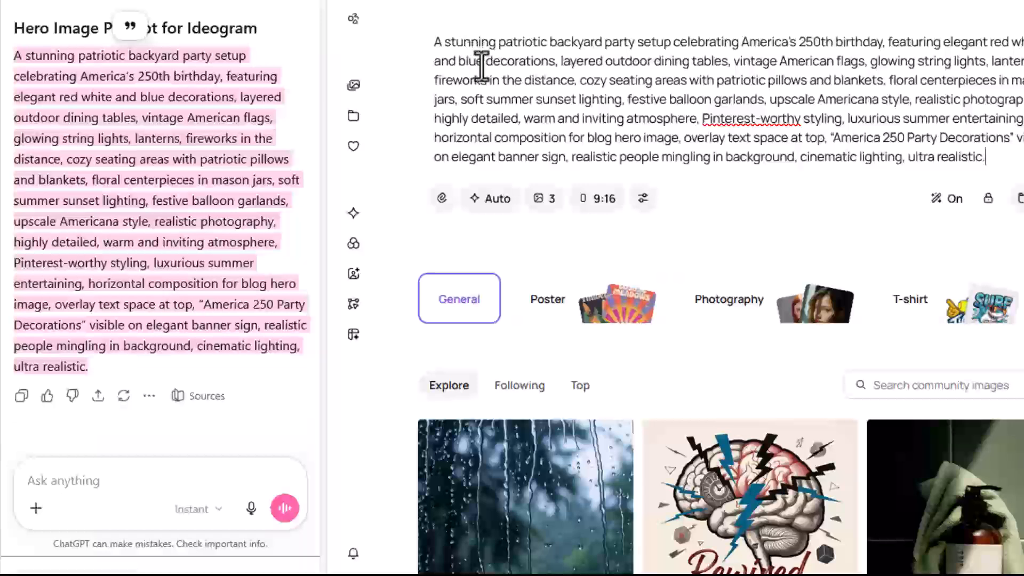
Set the image aspect ratio to landscape 16:9.
{"action": "left_click", "coordinate": [597, 203]}
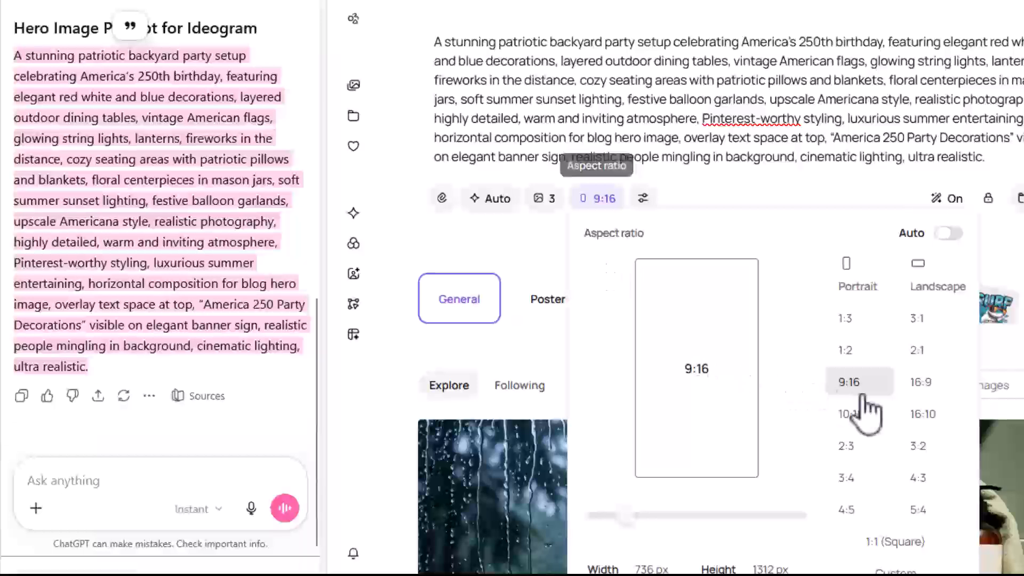
{"action": "left_click", "coordinate": [922, 382]}
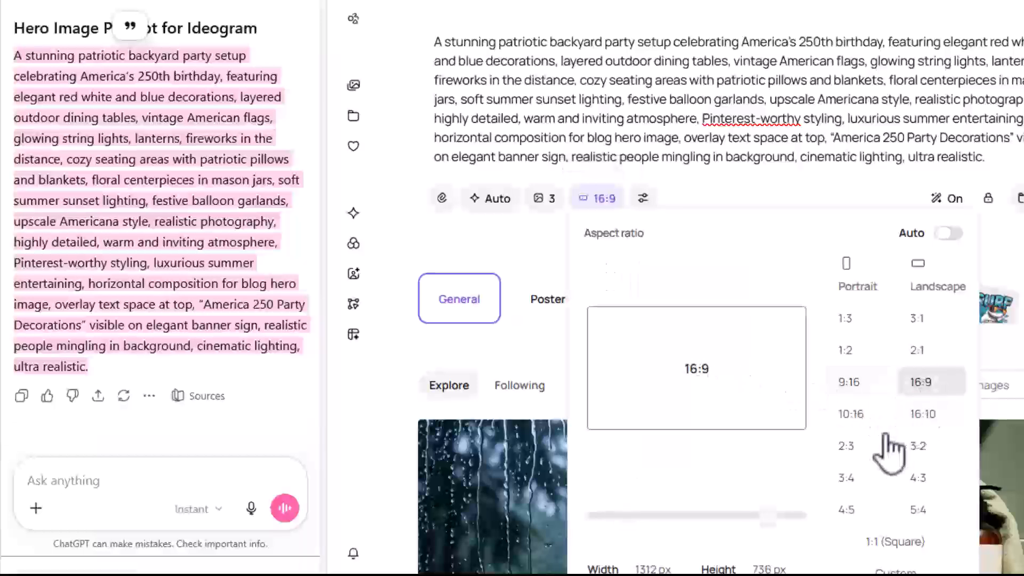
{"action": "left_click", "coordinate": [806, 149]}
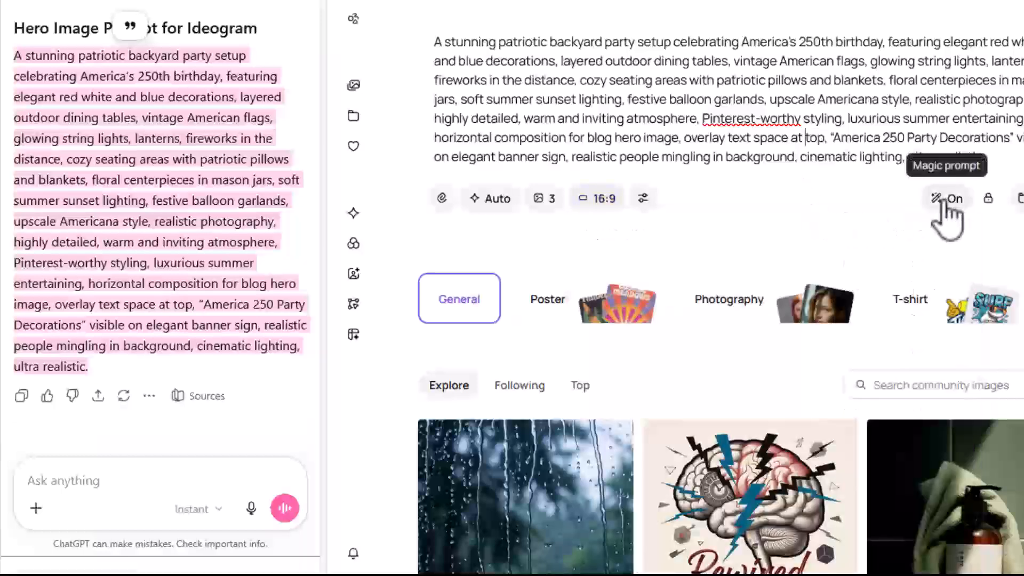
Check the number of images per generation and generate three images from the patriotic party prompt.
{"action": "left_click", "coordinate": [665, 104]}
{"action": "left_click", "coordinate": [797, 156]}
{"action": "left_click", "coordinate": [540, 199]}
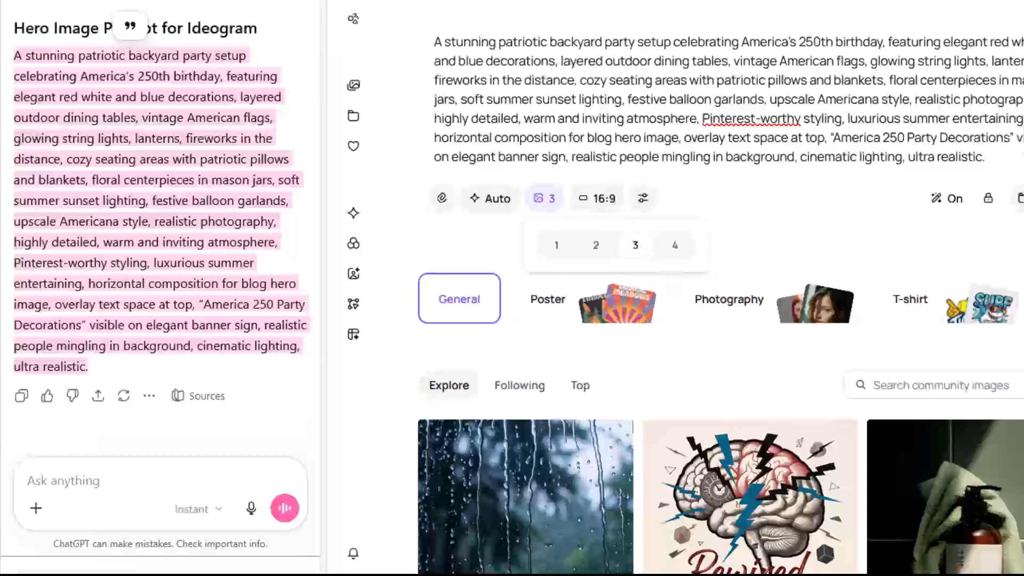
{"action": "left_click", "coordinate": [1021, 198]}
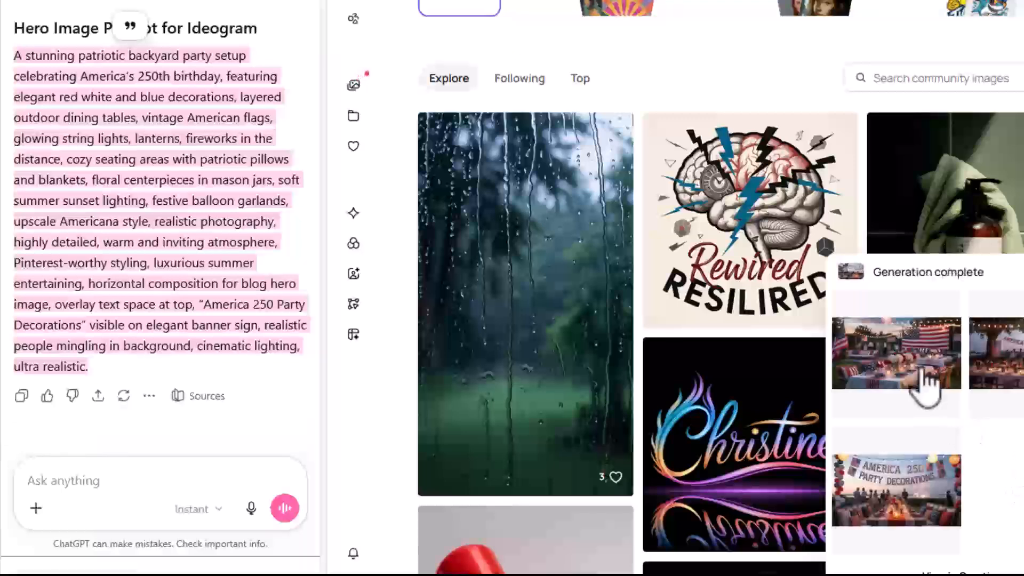
View the first generated image enlarged, then switch to the second image in the set.
{"action": "left_click", "coordinate": [923, 388]}
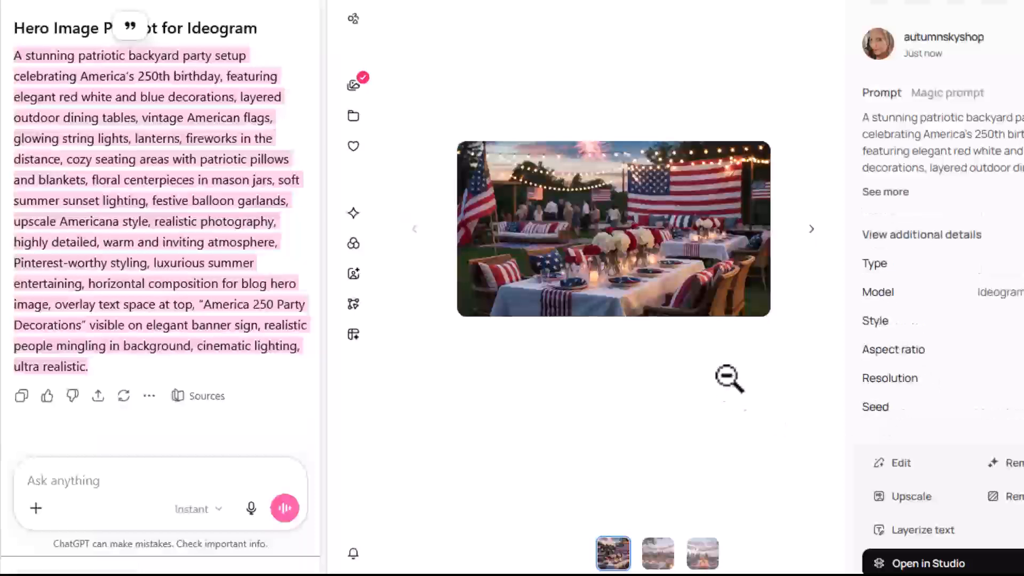
{"action": "left_click", "coordinate": [597, 274]}
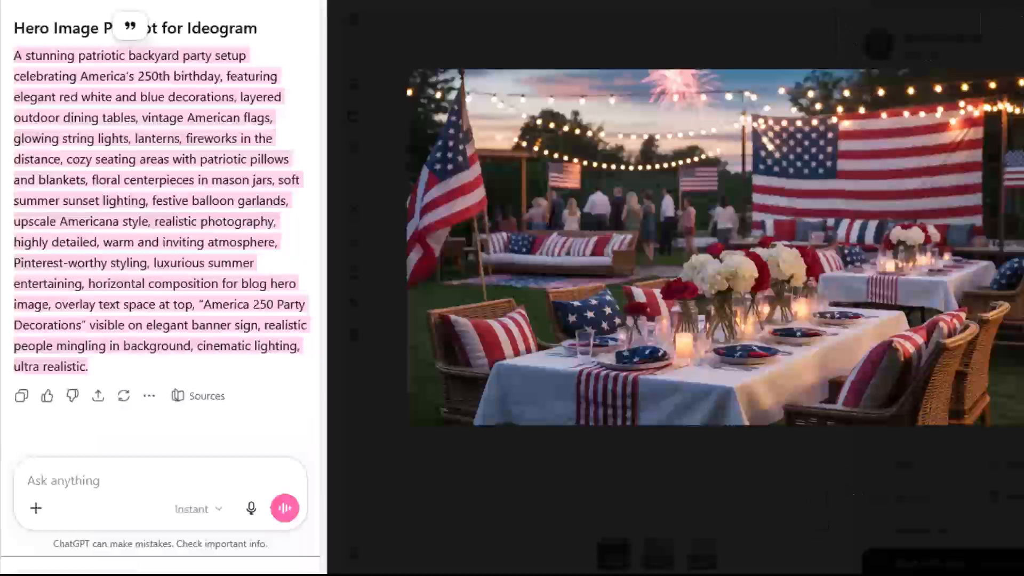
{"action": "left_click", "coordinate": [841, 393]}
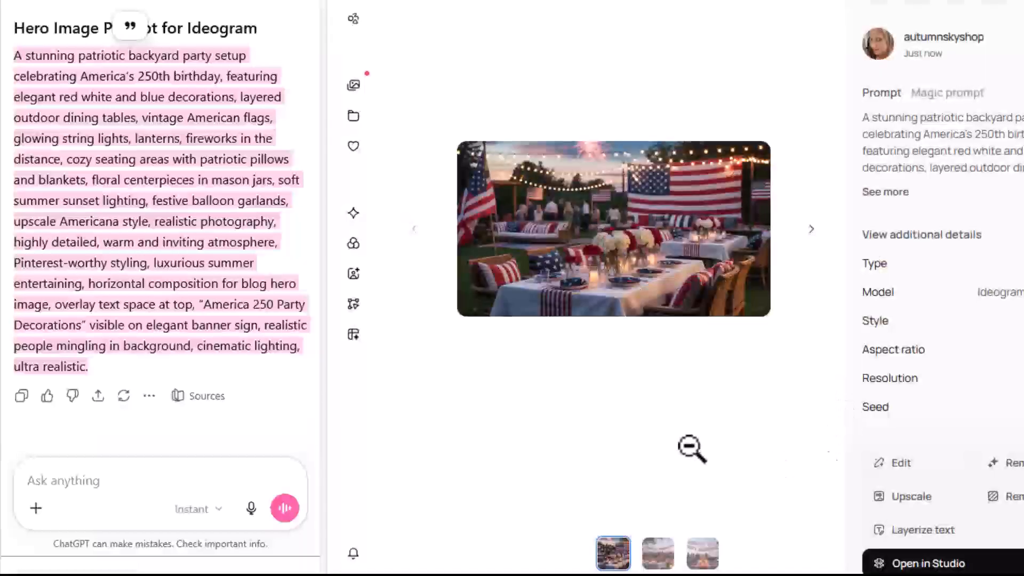
{"action": "left_click", "coordinate": [658, 555]}
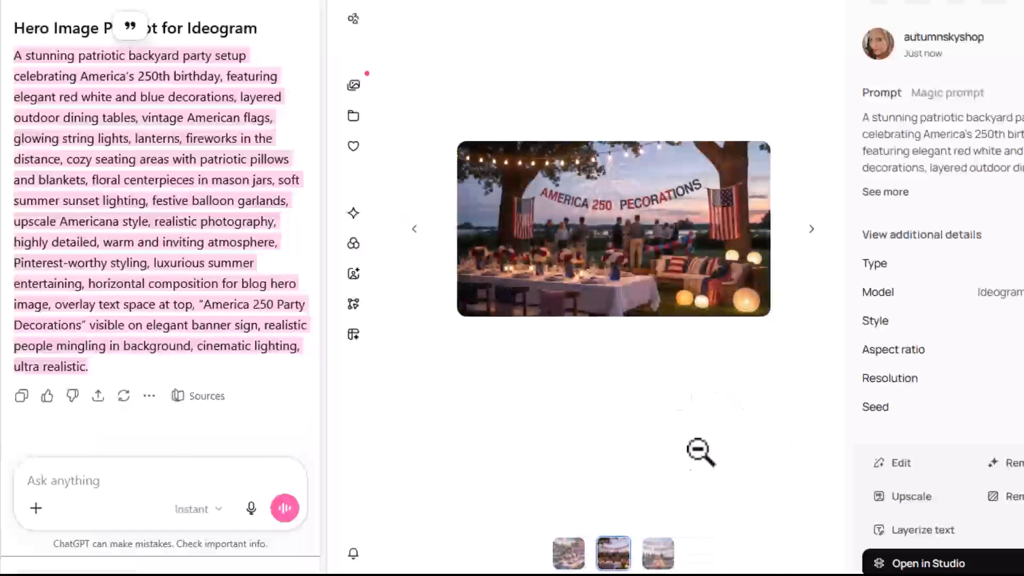
View the third generated image and load its prompt back into the generation prompt for another run.
{"action": "left_click", "coordinate": [661, 557]}
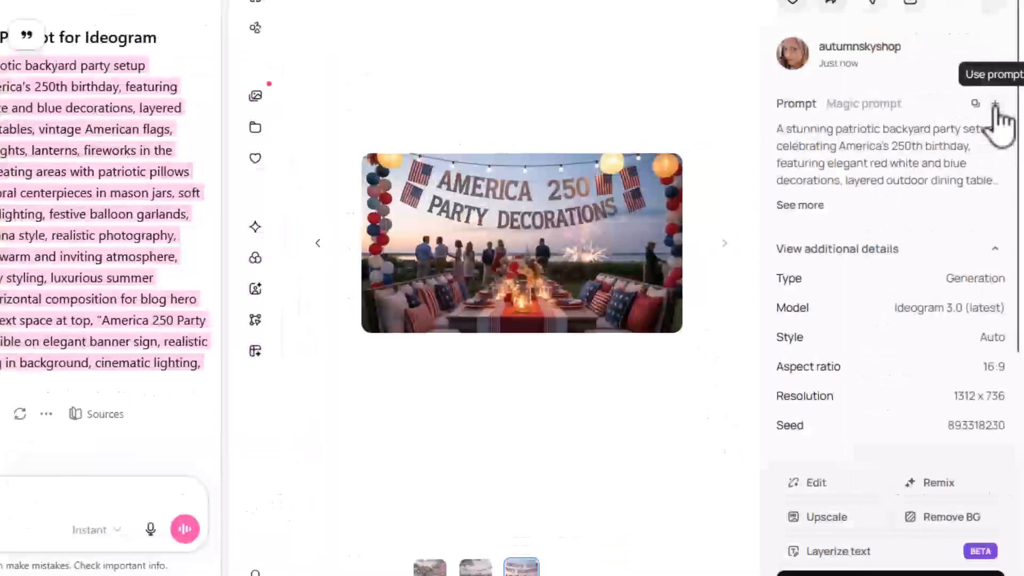
{"action": "left_click", "coordinate": [995, 104]}
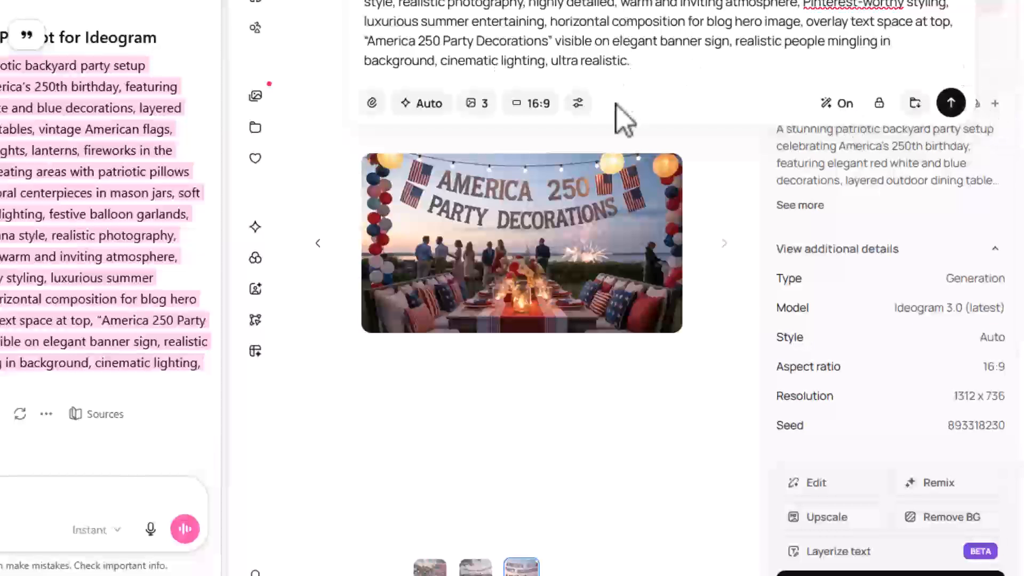
{"action": "scroll", "coordinate": [650, 39], "scroll_direction": "down", "scroll_amount": 5}
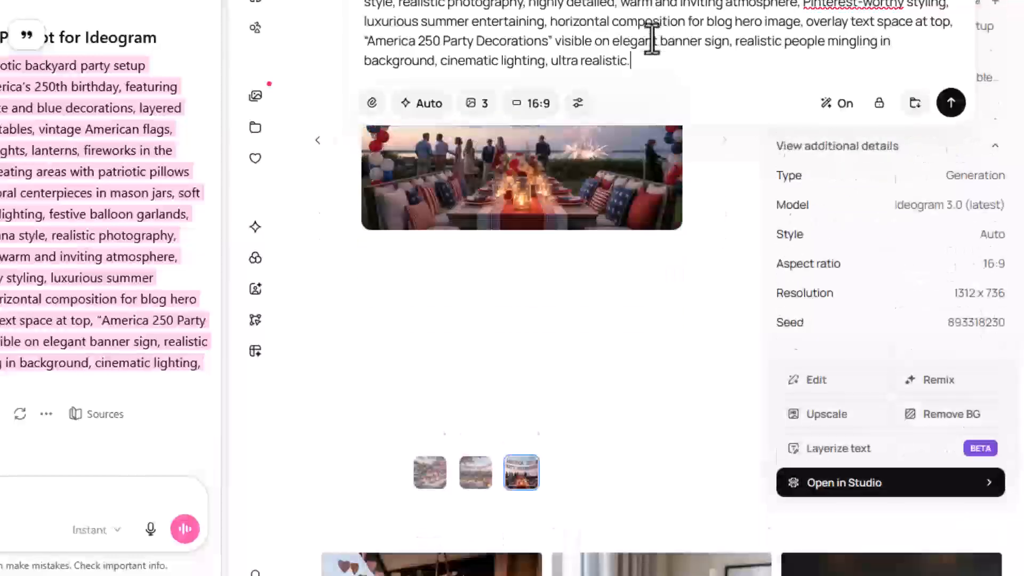
{"action": "scroll", "coordinate": [652, 38], "scroll_direction": "up", "scroll_amount": 5}
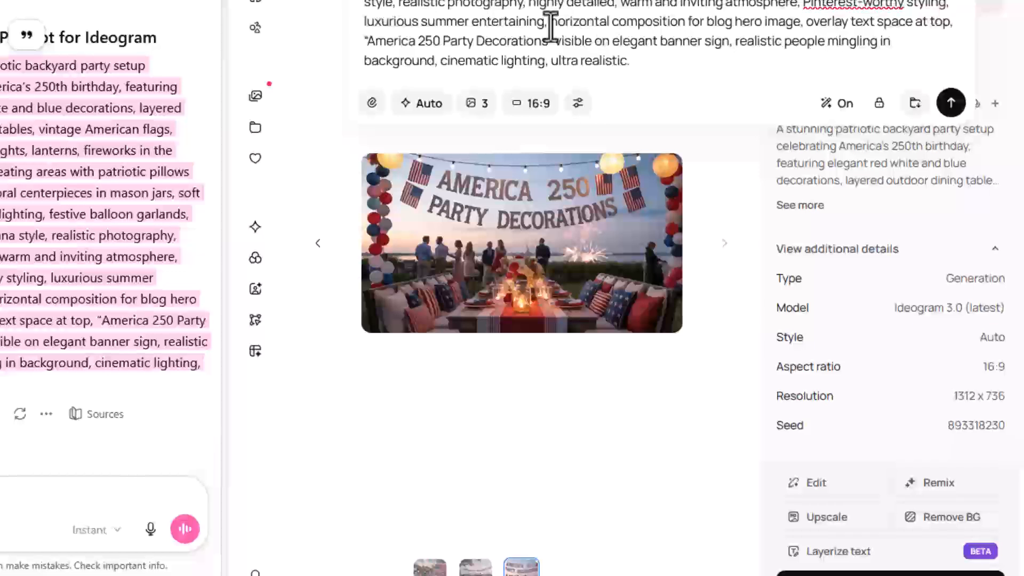
Append a sentence to the prompt saying people in the photo need to be wearing summer red, white and blue patriotic clothes.
{"action": "left_click", "coordinate": [660, 63]}
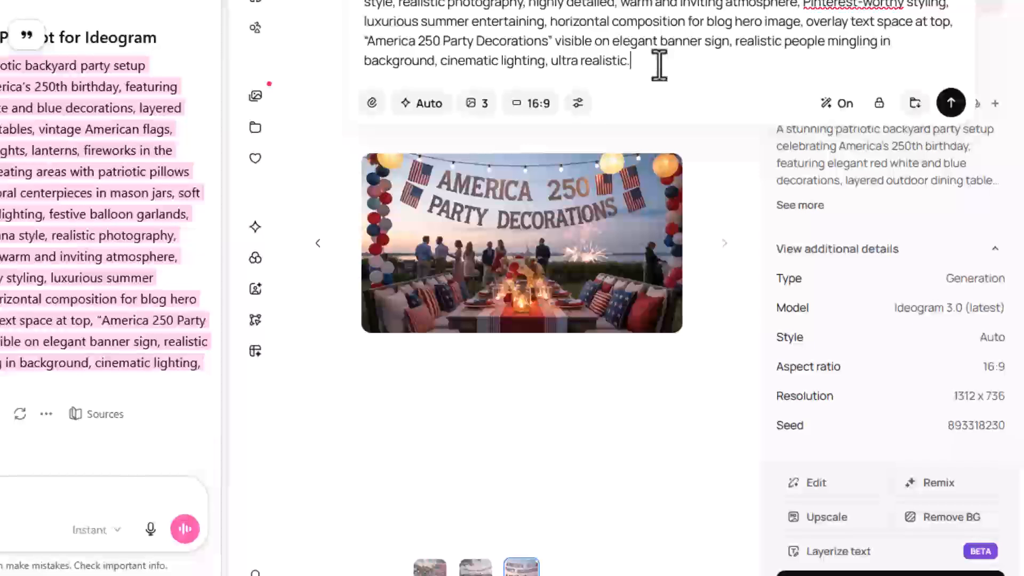
{"action": "type", "text": "People in photo need to be wea"}
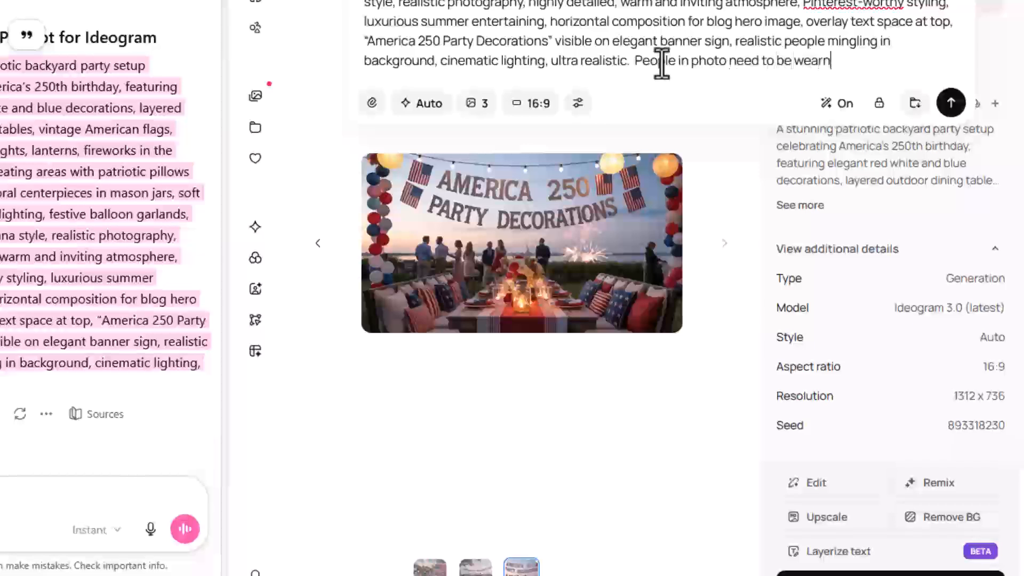
{"action": "type", "text": "ring summer red, wjote amd l"}
{"action": "key", "text": "BackSpace"}
{"action": "key", "text": "BackSpace"}
{"action": "key", "text": "BackSpace"}
{"action": "key", "text": "BackSpace"}
{"action": "type", "text": "nd blue"}
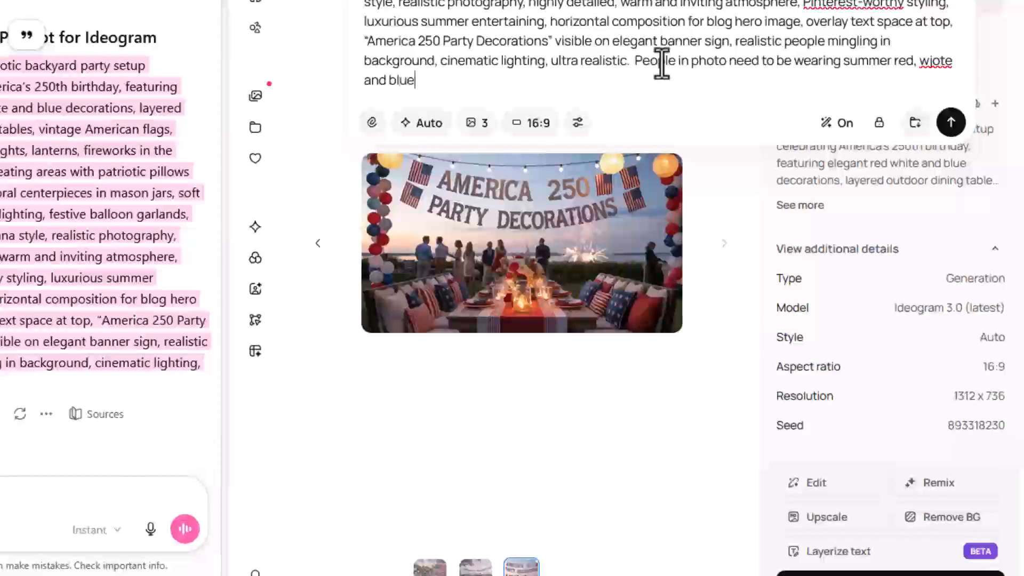
{"action": "type", "text": " patriotic clothes"}
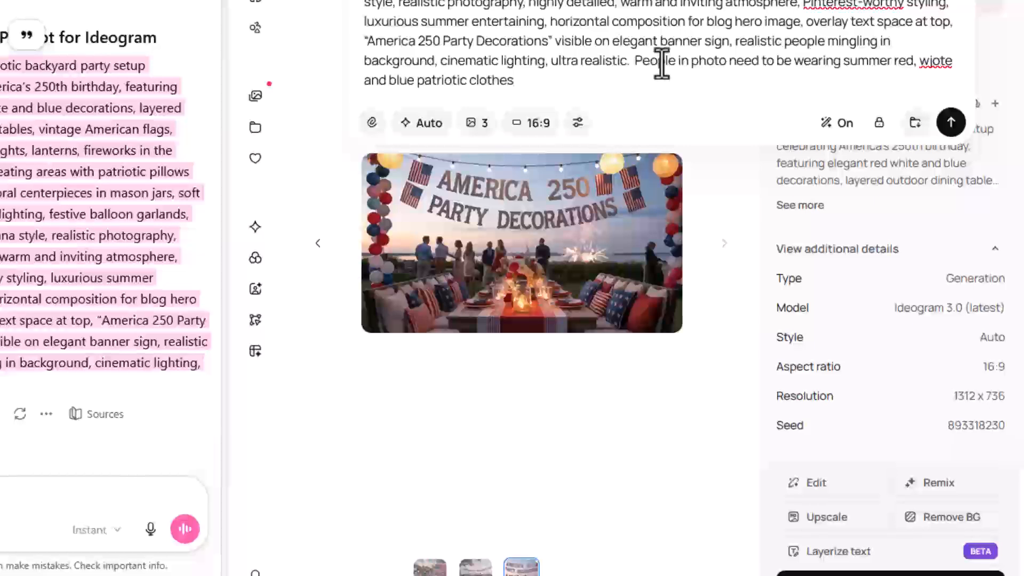
Correct the misspelled colour word in the added clothing sentence and generate a new set of images.
{"action": "left_click", "coordinate": [932, 66]}
{"action": "key", "text": "BackSpace"}
{"action": "type", "text": "h"}
{"action": "key", "text": "Return"}
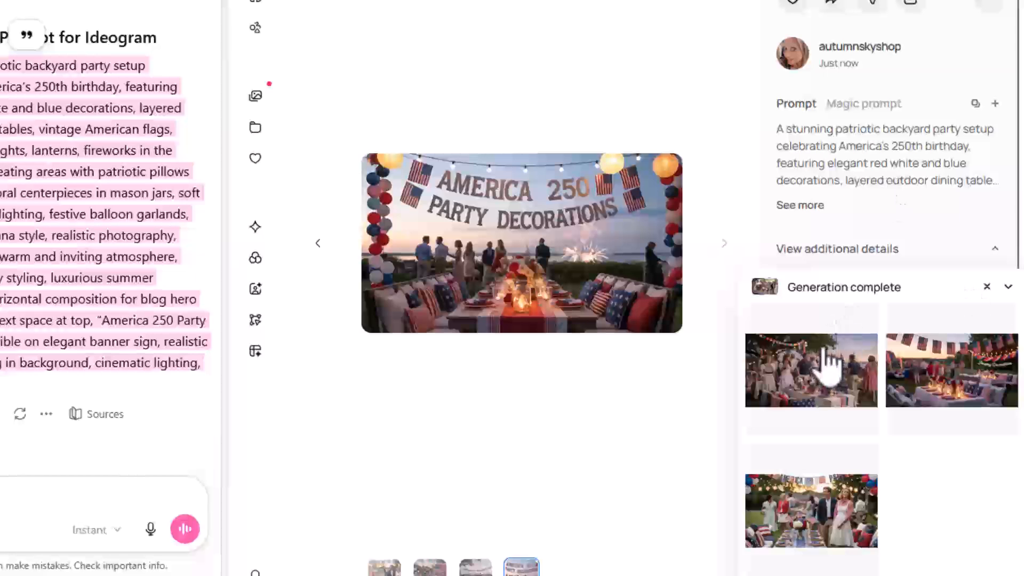
Look through the three newly generated party images in turn, viewing the second one enlarged.
{"action": "left_click", "coordinate": [828, 368]}
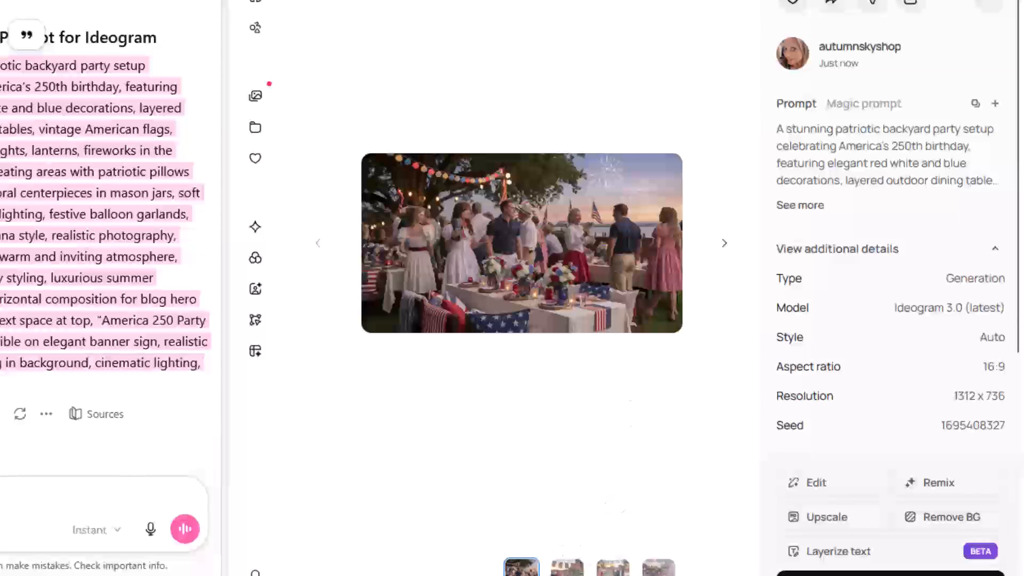
{"action": "key", "text": "Right"}
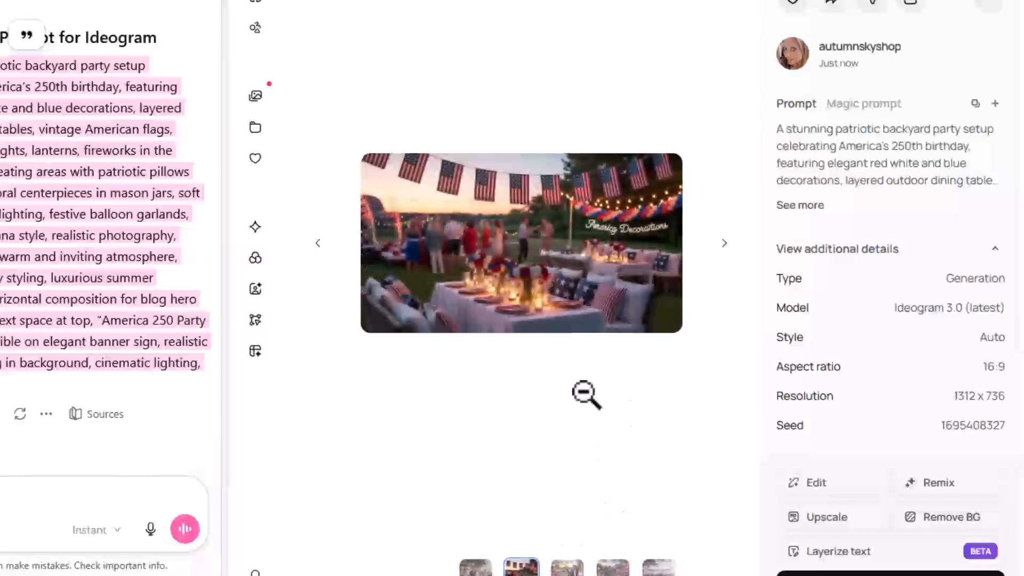
{"action": "left_click", "coordinate": [539, 291]}
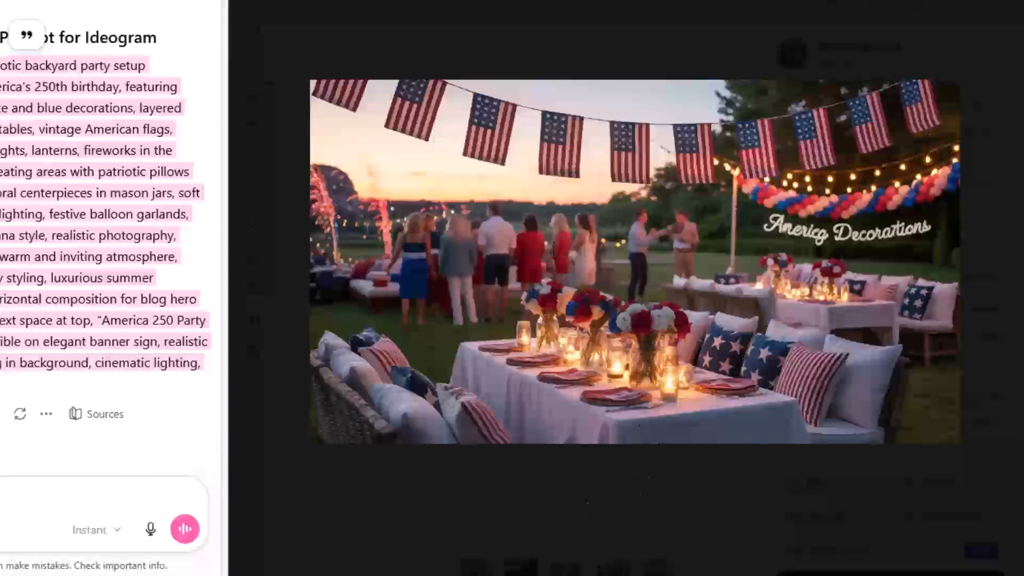
{"action": "left_click", "coordinate": [891, 110]}
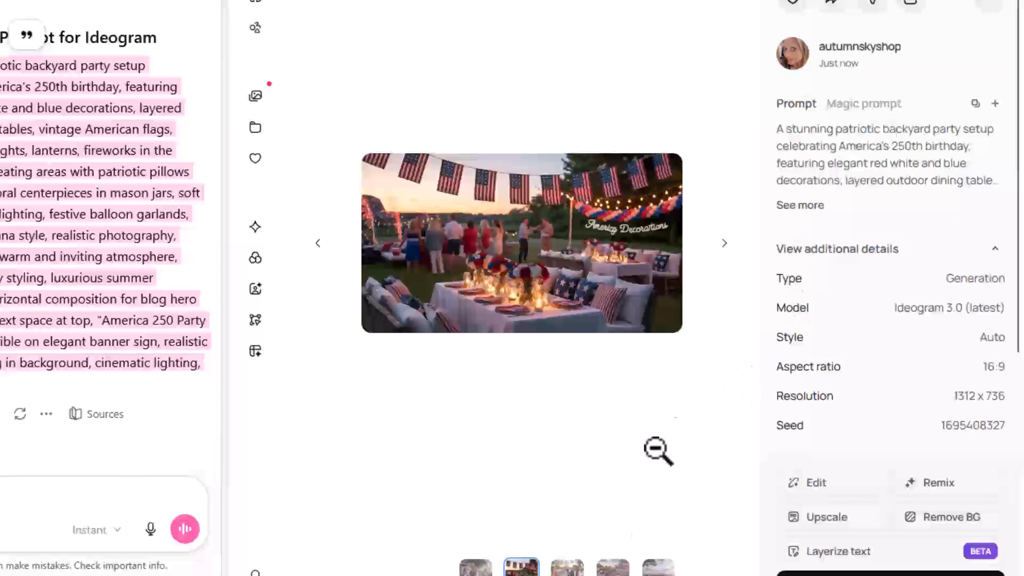
{"action": "key", "text": "Right"}
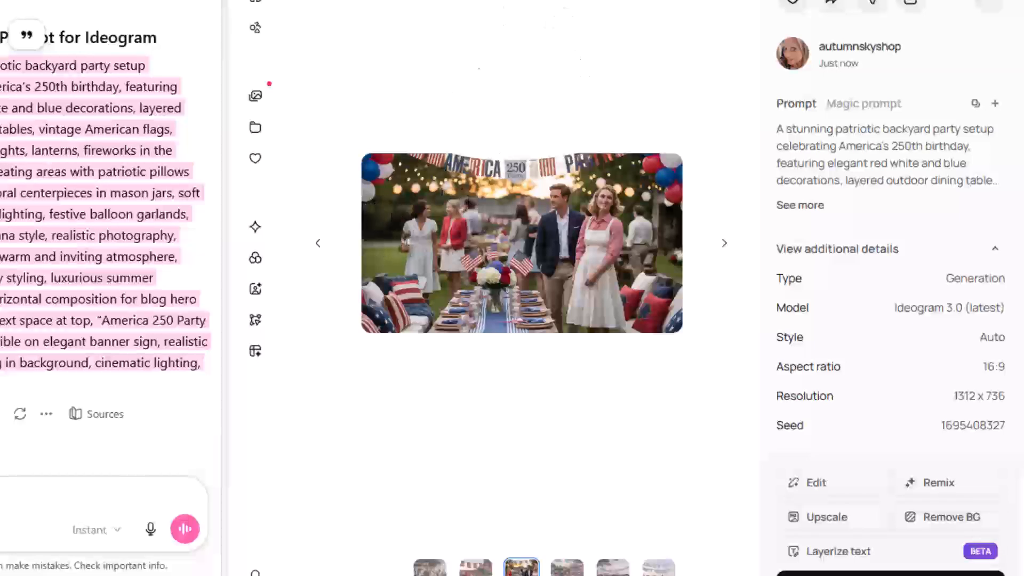
{"action": "key", "text": "Escape"}
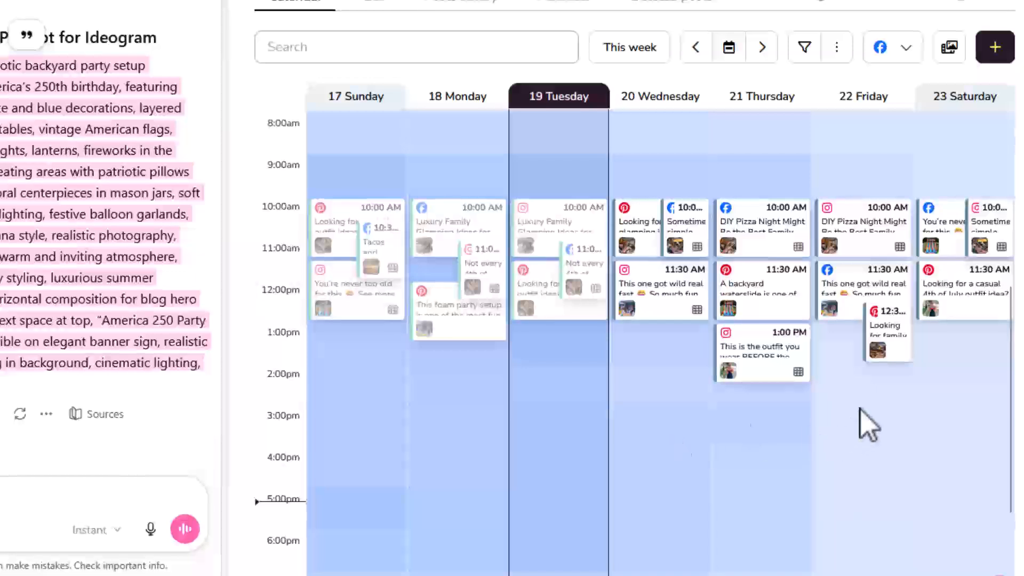
Create a new post on Saturday 23 in the social media calendar and add Instagram, Pinterest, TikTok and YouTube as networks.
{"action": "left_click", "coordinate": [949, 354]}
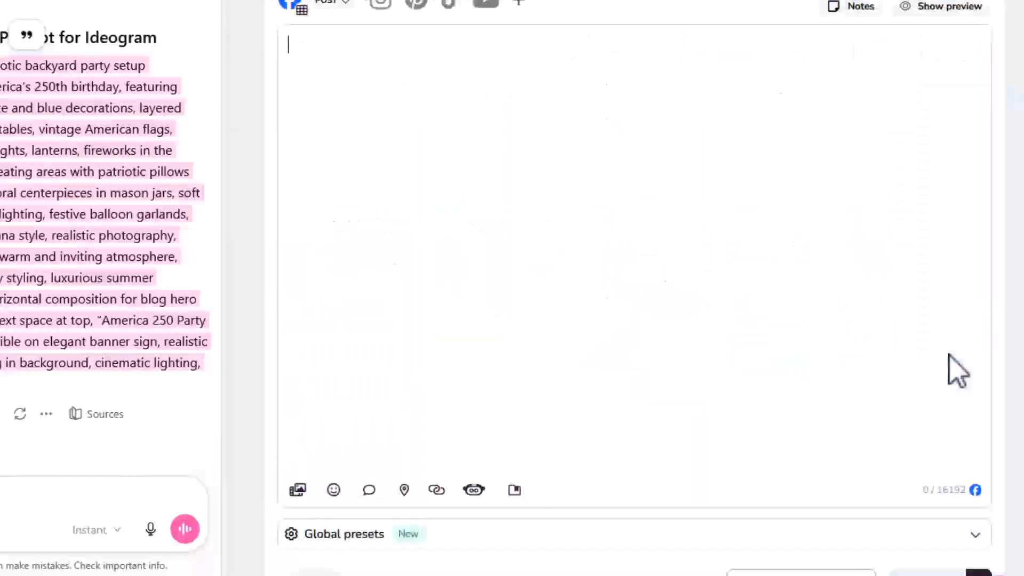
{"action": "left_click", "coordinate": [381, 6]}
{"action": "left_click", "coordinate": [471, 5]}
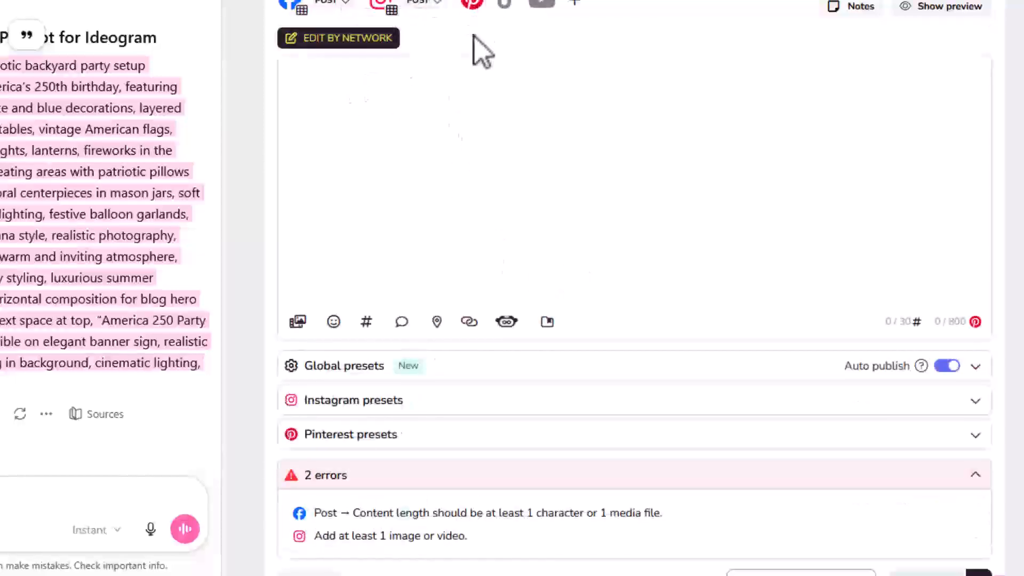
{"action": "left_click", "coordinate": [505, 6]}
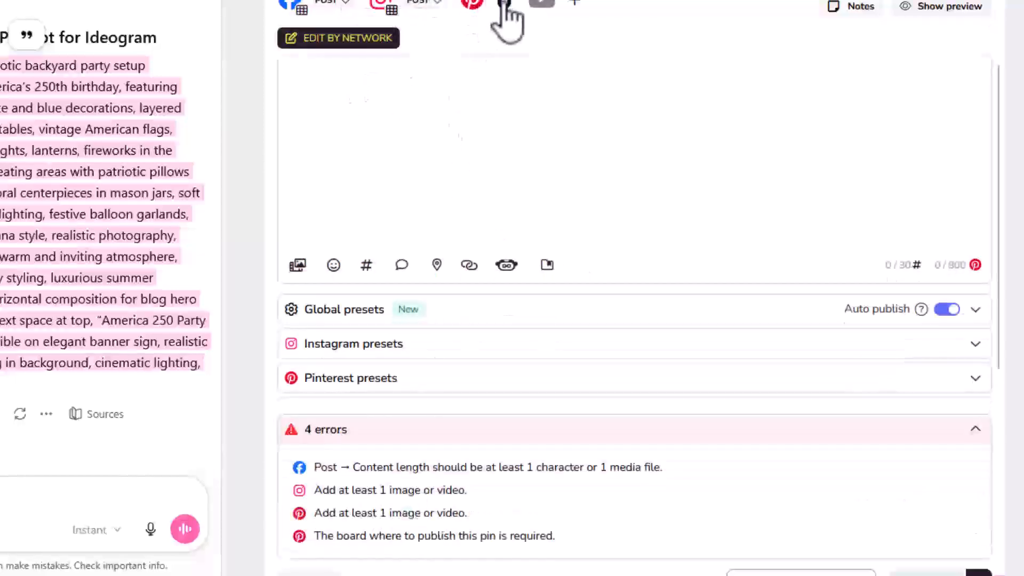
{"action": "left_click", "coordinate": [545, 5]}
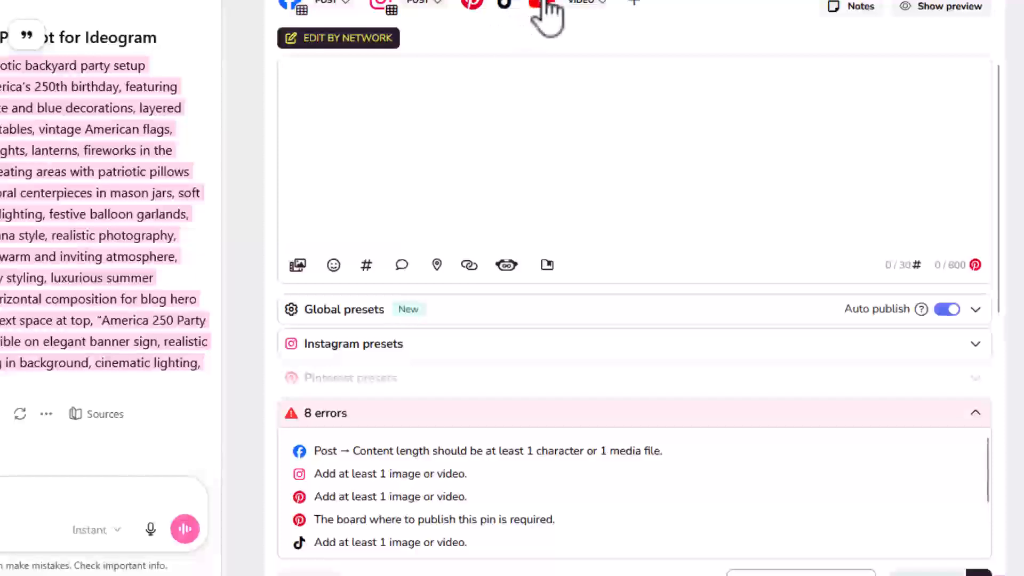
Set the post's YouTube type to Short.
{"action": "left_click", "coordinate": [607, 5]}
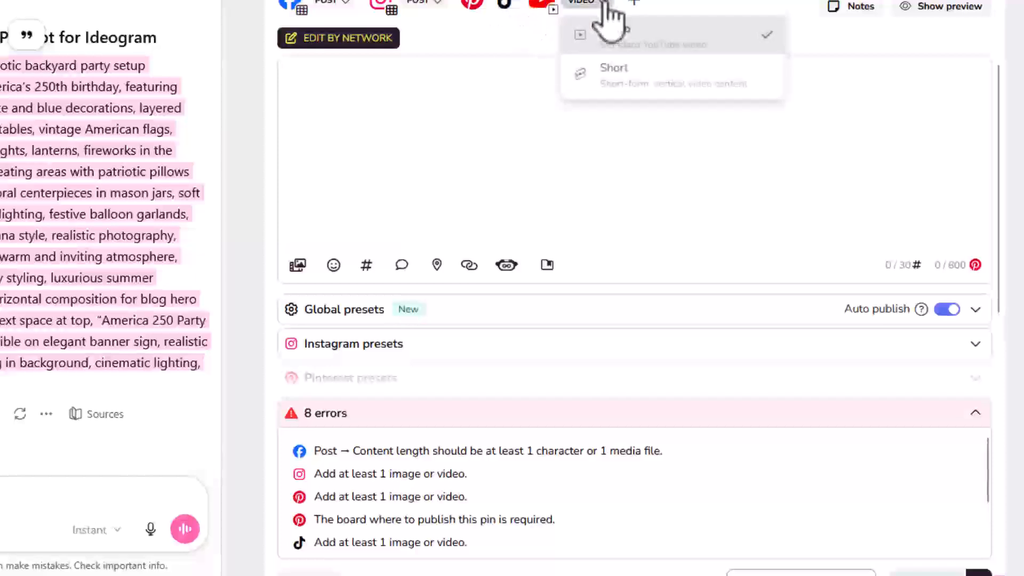
{"action": "left_click", "coordinate": [617, 80]}
{"action": "left_click", "coordinate": [599, 115]}
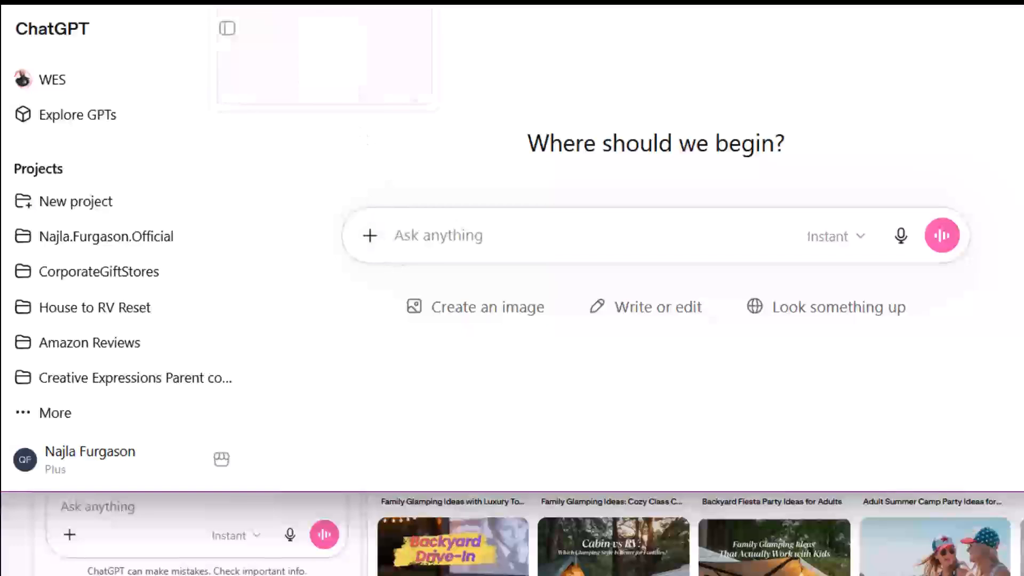
Switch to the "Shake the Hand of the Man" book design in Canva and view page 2's photo collage at 195% zoom.
{"action": "left_click", "coordinate": [316, 2]}
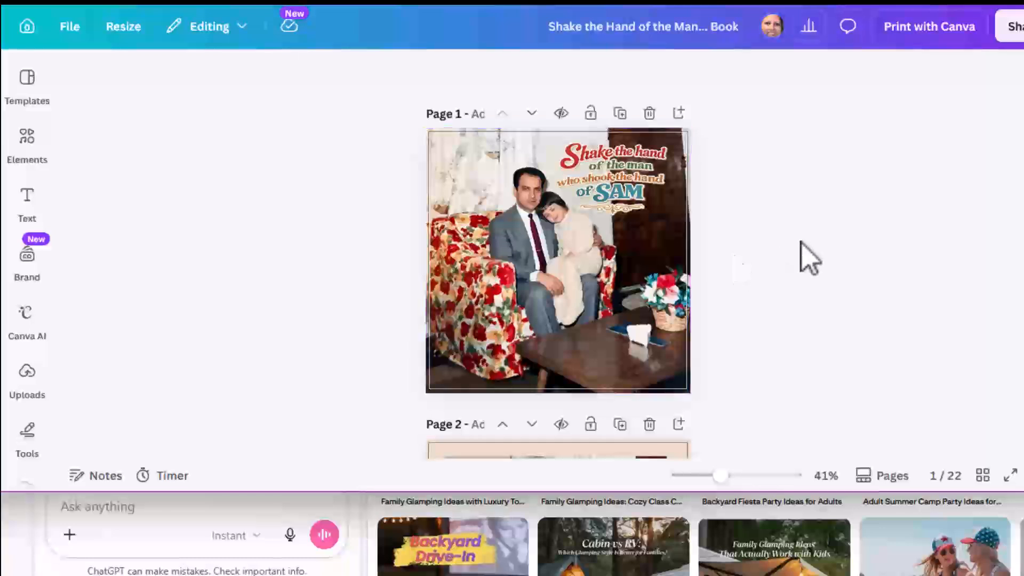
{"action": "scroll", "coordinate": [803, 259], "scroll_direction": "down", "scroll_amount": 4}
{"action": "left_click", "coordinate": [610, 315]}
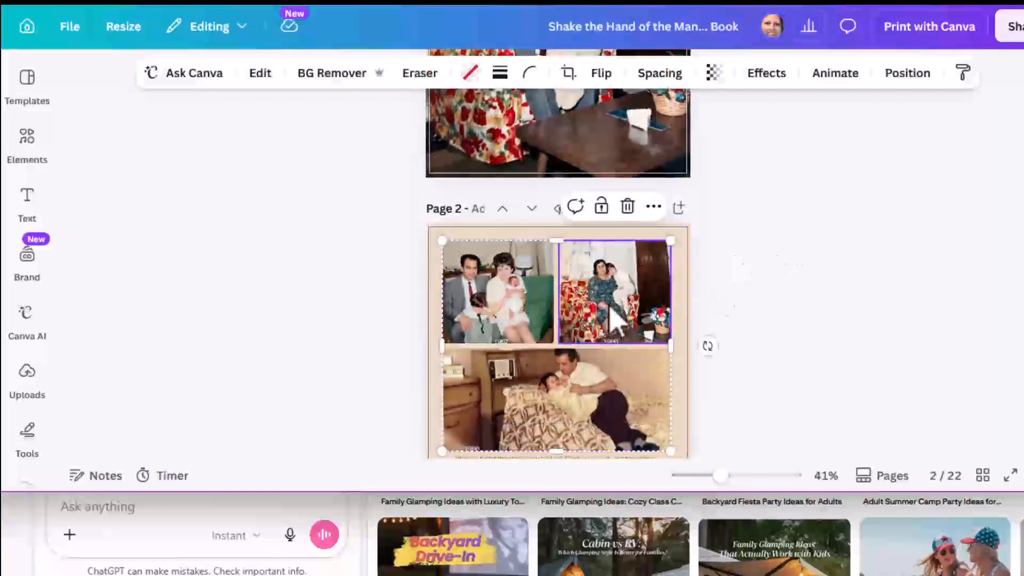
{"action": "scroll", "coordinate": [904, 253], "scroll_direction": "down", "scroll_amount": 2}
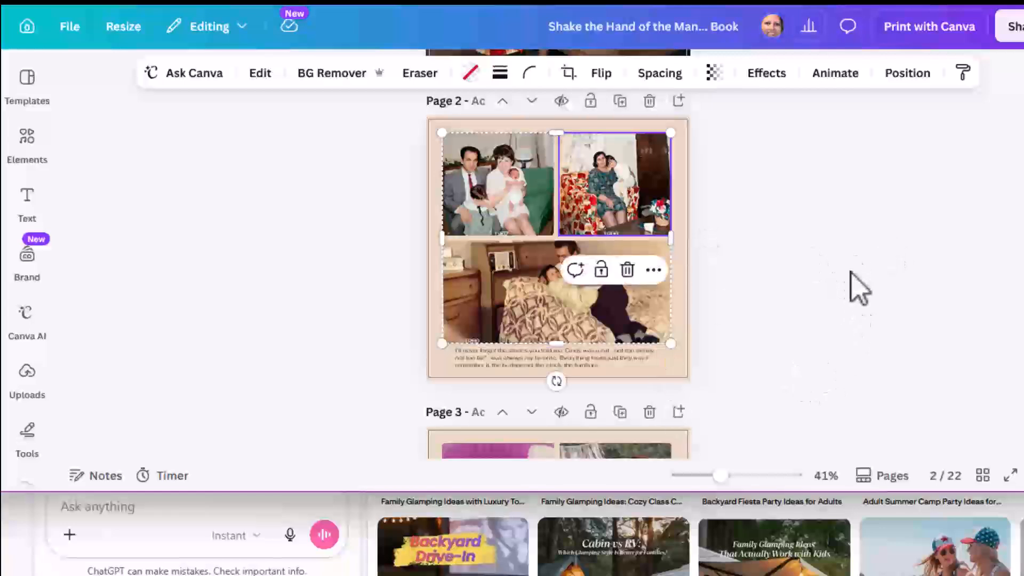
{"action": "left_click_drag", "start_coordinate": [723, 475], "coordinate": [765, 475]}
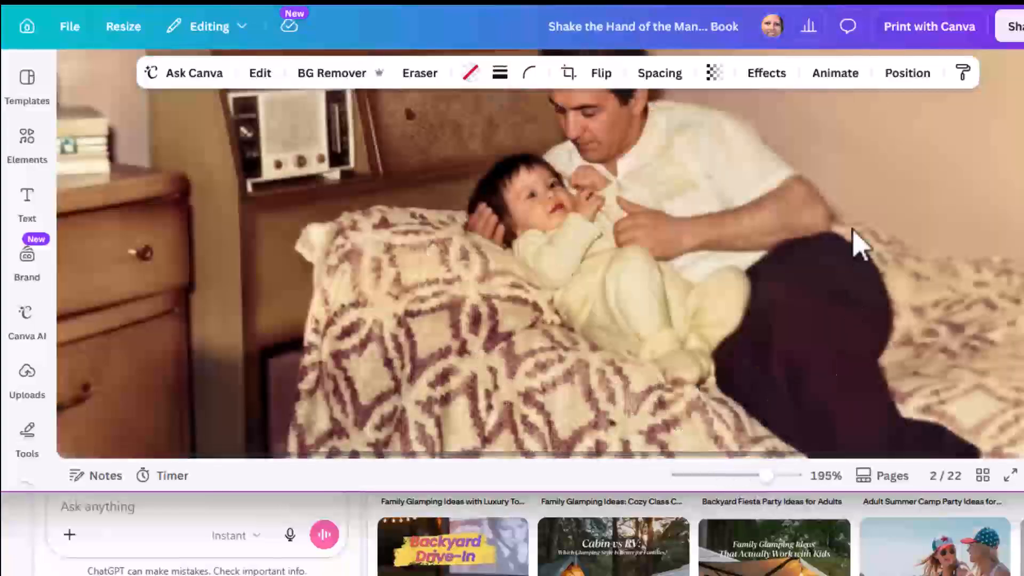
Examine the upper photos on page 2 and the restored cover photo on page 1 in close-up, up to 478% zoom.
{"action": "scroll", "coordinate": [859, 245], "scroll_direction": "up", "scroll_amount": 5}
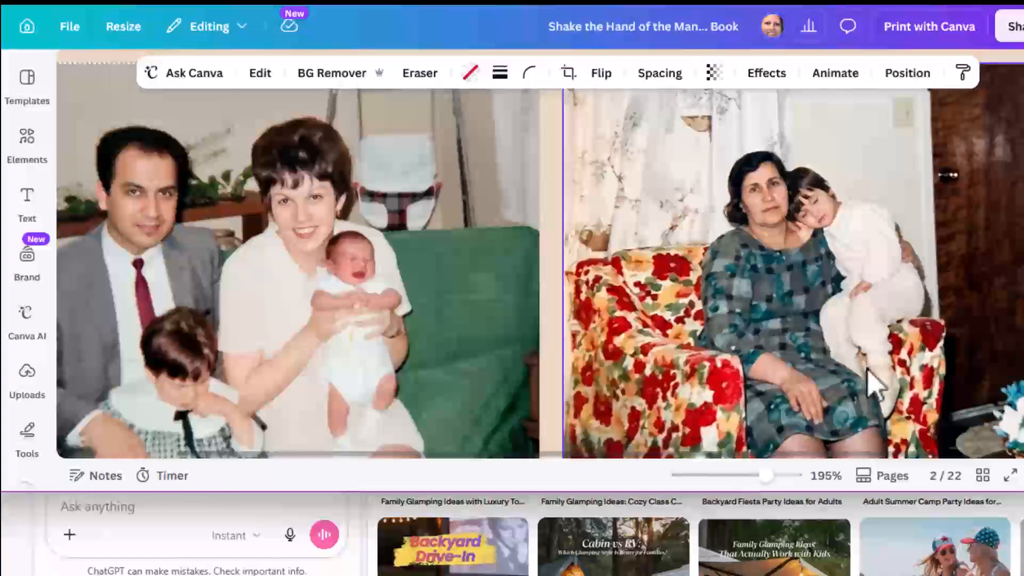
{"action": "scroll", "coordinate": [870, 382], "scroll_direction": "up", "scroll_amount": 10}
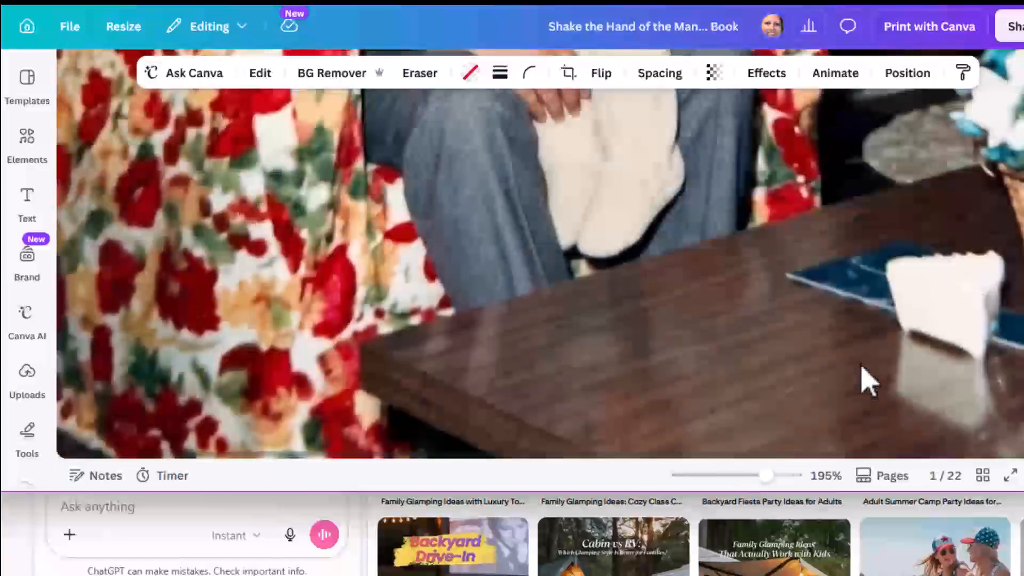
{"action": "scroll", "coordinate": [868, 382], "scroll_direction": "up", "scroll_amount": 5}
{"action": "scroll", "coordinate": [866, 379], "scroll_direction": "up", "scroll_amount": 2}
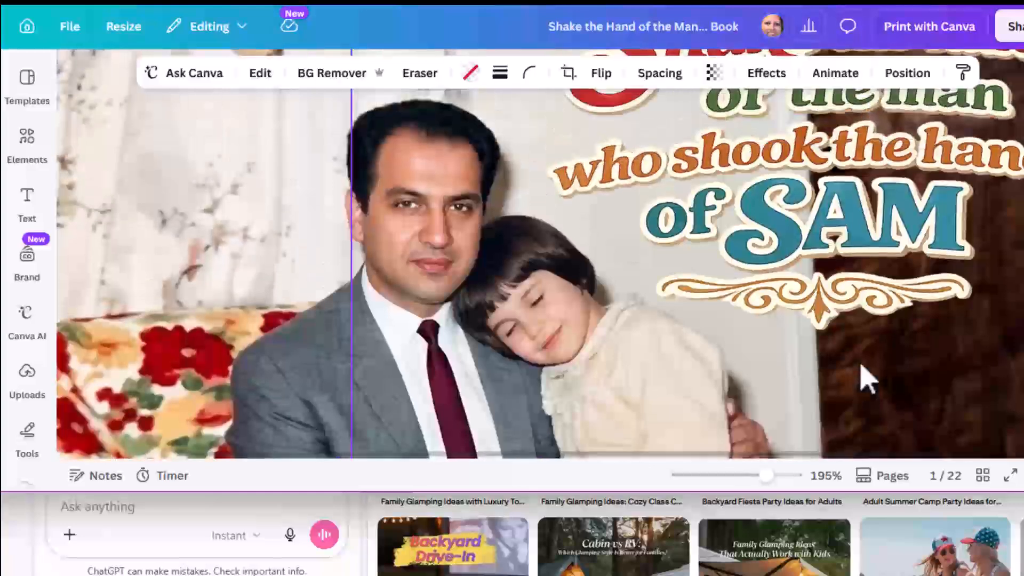
{"action": "scroll", "coordinate": [867, 379], "scroll_direction": "up", "scroll_amount": 2}
{"action": "scroll", "coordinate": [867, 378], "scroll_direction": "down", "scroll_amount": 4}
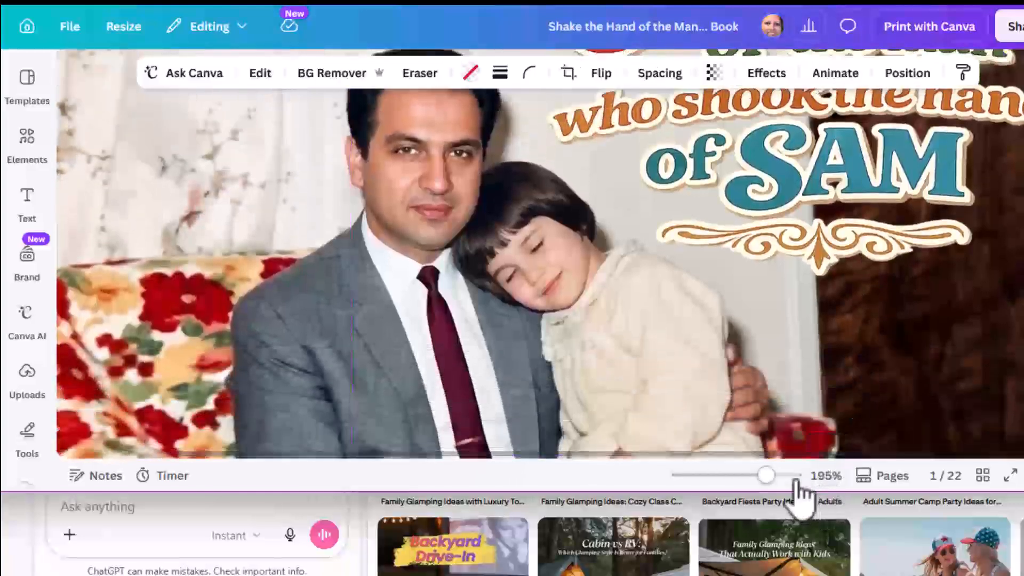
{"action": "left_click_drag", "start_coordinate": [791, 474], "coordinate": [793, 475]}
{"action": "left_click_drag", "start_coordinate": [1022, 491], "coordinate": [1023, 575]}
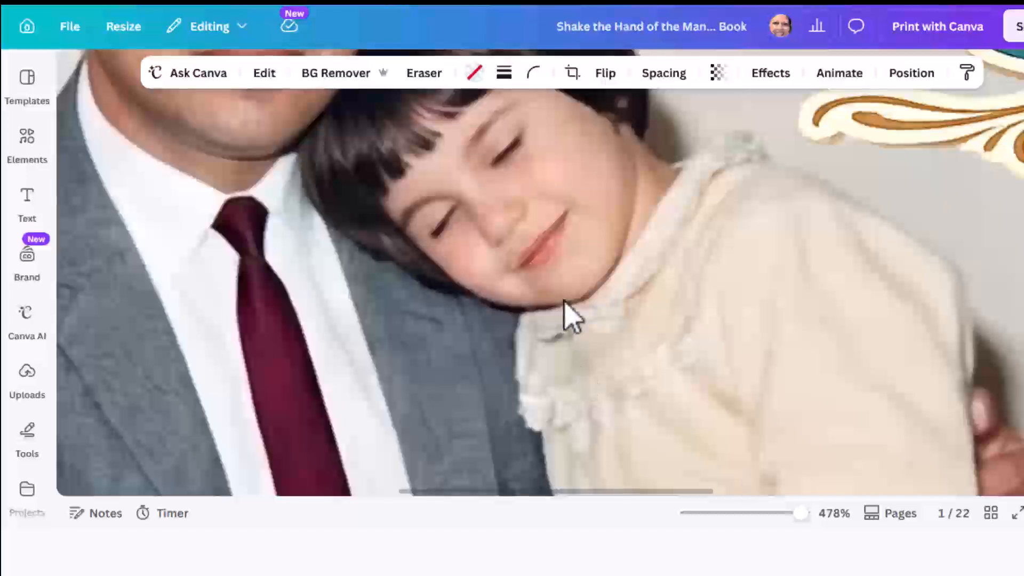
{"action": "scroll", "coordinate": [536, 229], "scroll_direction": "up", "scroll_amount": 5}
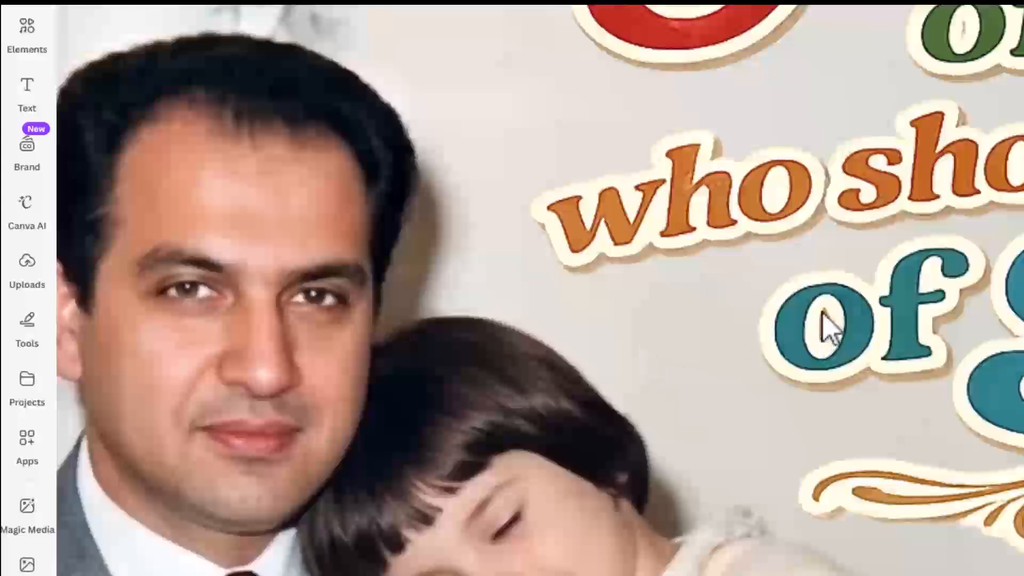
Look through the photo book from the cover to page 6 at 100% zoom.
{"action": "scroll", "coordinate": [637, 341], "scroll_direction": "down", "scroll_amount": 10}
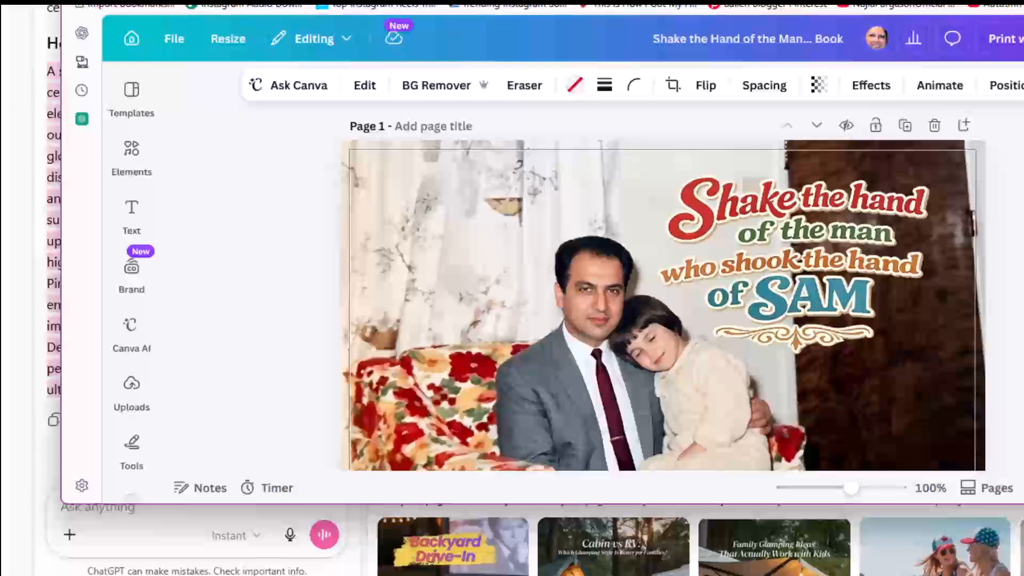
{"action": "scroll", "coordinate": [941, 267], "scroll_direction": "down", "scroll_amount": 10}
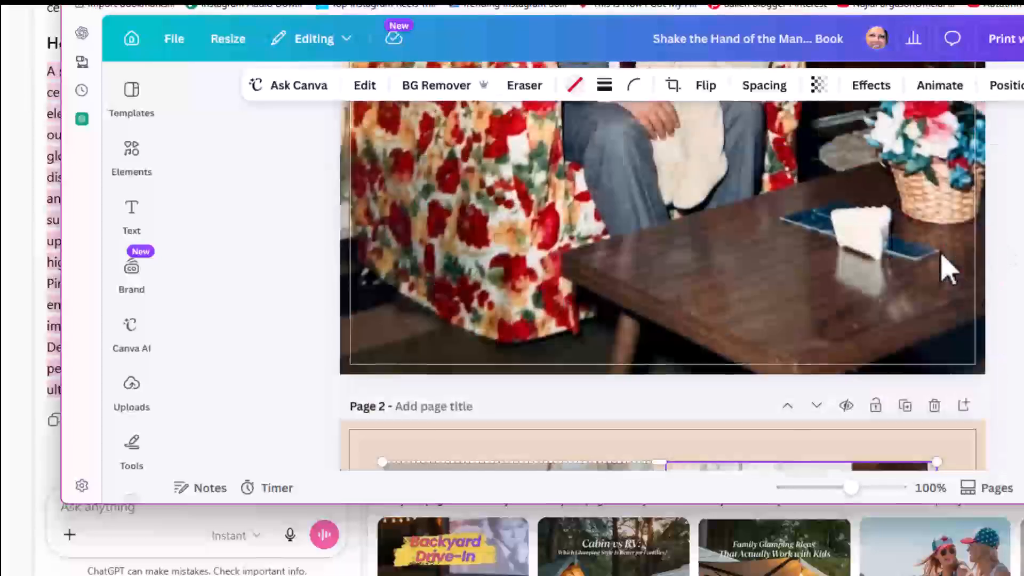
{"action": "scroll", "coordinate": [960, 266], "scroll_direction": "down", "scroll_amount": 15}
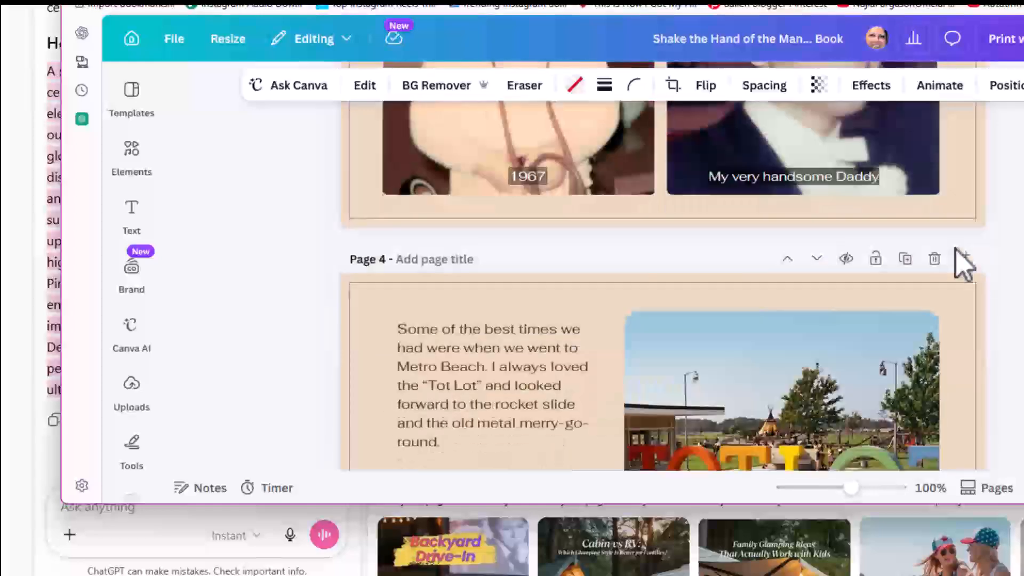
{"action": "scroll", "coordinate": [963, 264], "scroll_direction": "down", "scroll_amount": 10}
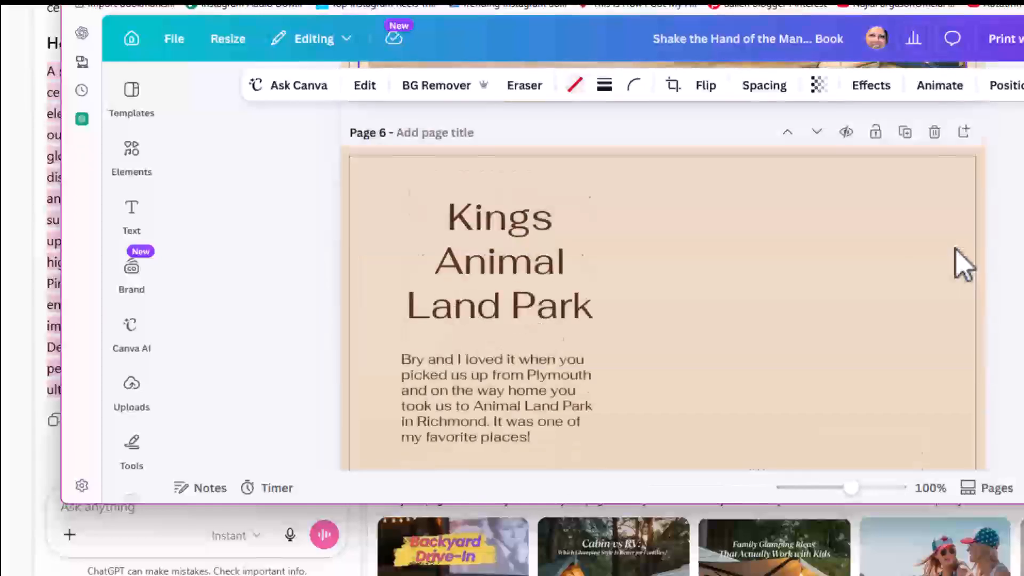
Examine the illustrated 8 Mile Rd, drive-through and shoe store scenes with their text on page 5 of the photo book.
{"action": "scroll", "coordinate": [960, 231], "scroll_direction": "up", "scroll_amount": 5}
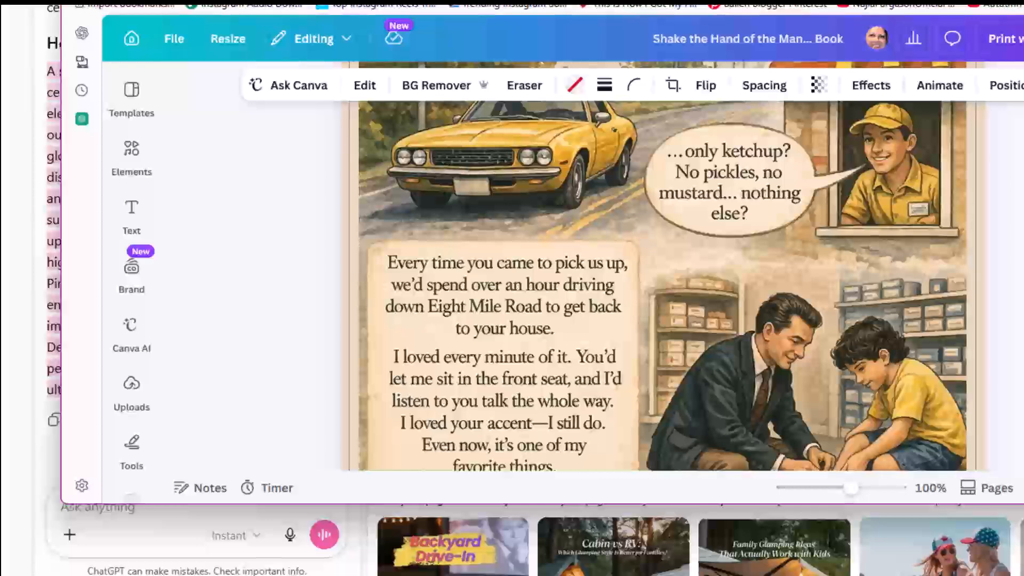
{"action": "scroll", "coordinate": [664, 285], "scroll_direction": "up", "scroll_amount": 3}
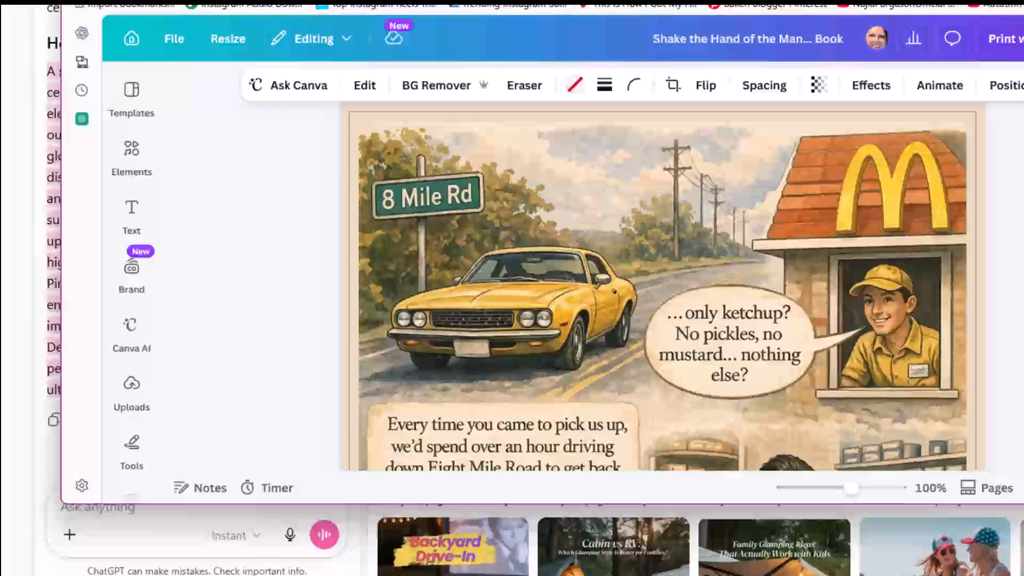
{"action": "scroll", "coordinate": [661, 286], "scroll_direction": "down", "scroll_amount": 5}
{"action": "scroll", "coordinate": [661, 285], "scroll_direction": "down", "scroll_amount": 1}
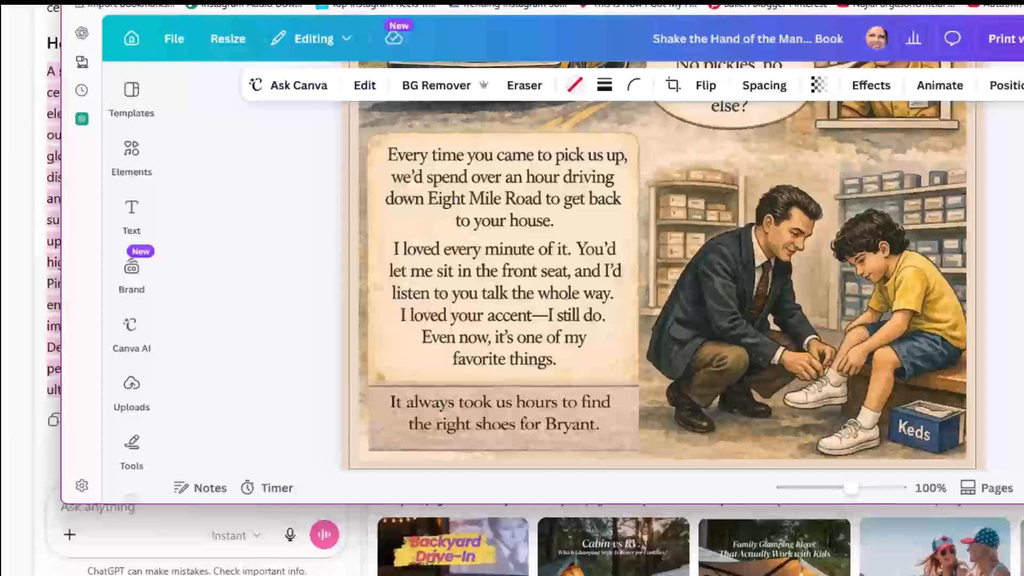
{"action": "scroll", "coordinate": [661, 285], "scroll_direction": "up", "scroll_amount": 6}
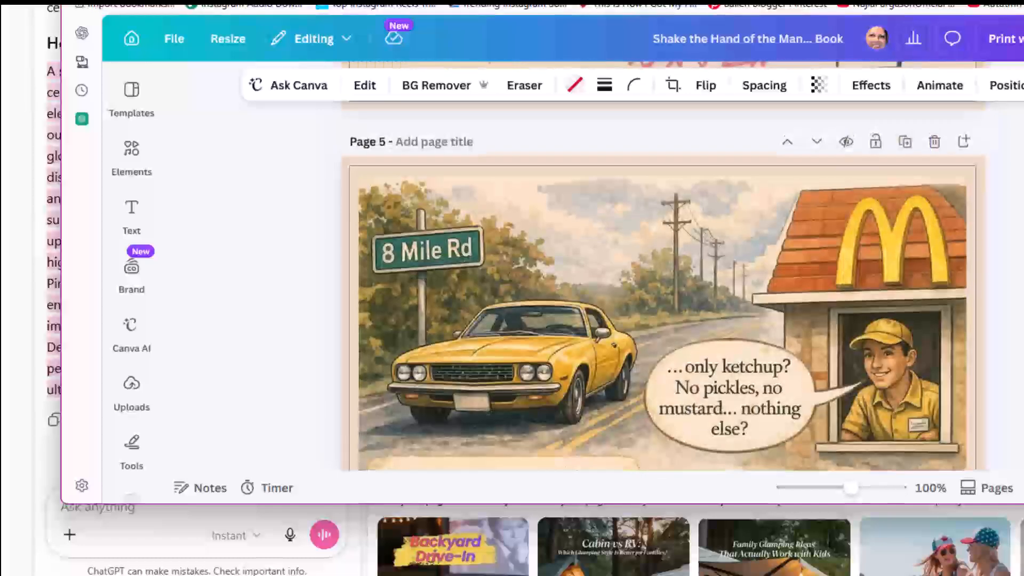
{"action": "scroll", "coordinate": [661, 285], "scroll_direction": "down", "scroll_amount": 1}
{"action": "scroll", "coordinate": [661, 285], "scroll_direction": "down", "scroll_amount": 2}
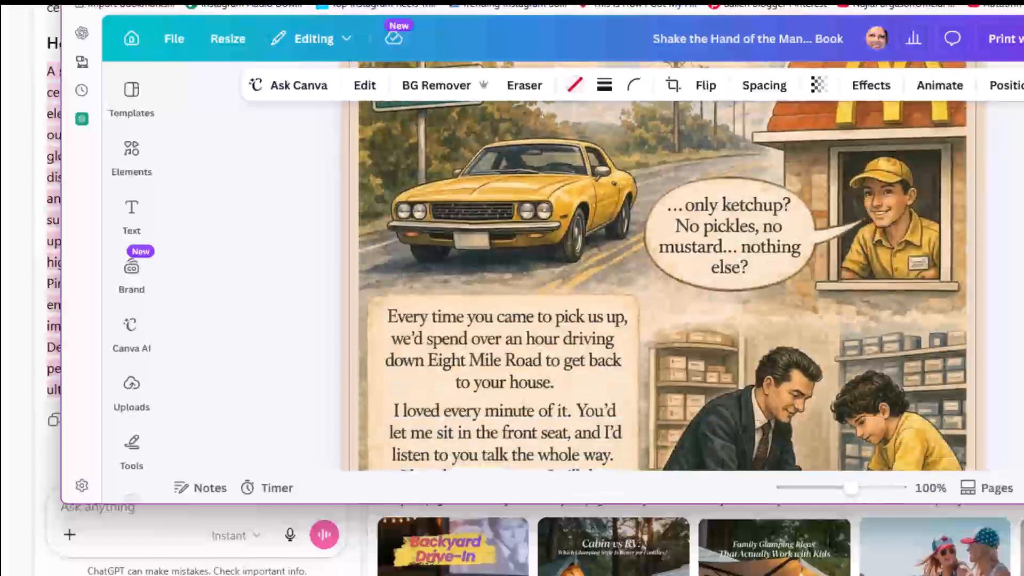
Look through the photo book from page 6 past page 8 and return to page 4 and the pages before it.
{"action": "scroll", "coordinate": [661, 285], "scroll_direction": "down", "scroll_amount": 8}
{"action": "scroll", "coordinate": [662, 285], "scroll_direction": "down", "scroll_amount": 1}
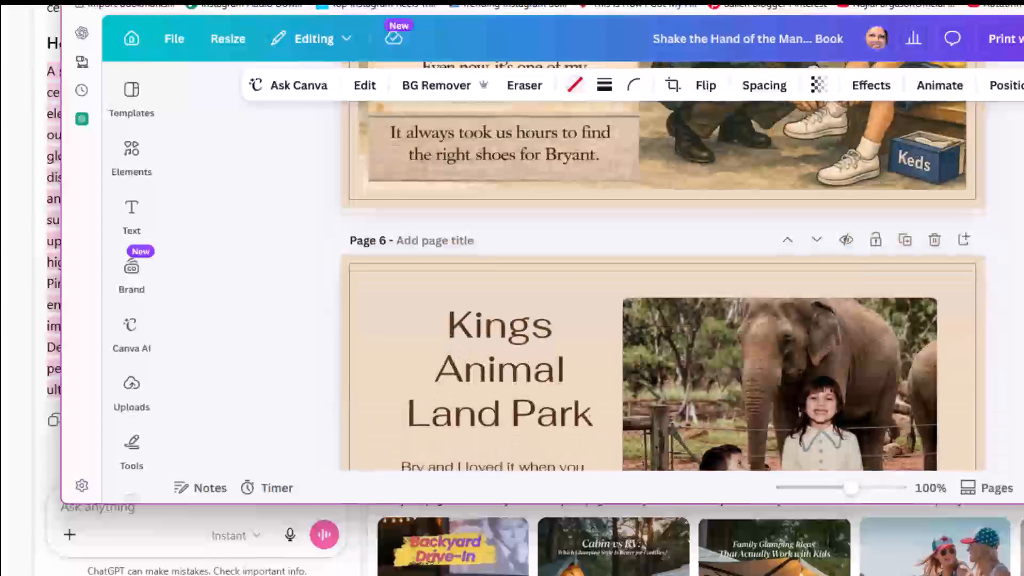
{"action": "scroll", "coordinate": [661, 285], "scroll_direction": "up", "scroll_amount": 1}
{"action": "scroll", "coordinate": [661, 285], "scroll_direction": "down", "scroll_amount": 18}
{"action": "scroll", "coordinate": [1016, 205], "scroll_direction": "up", "scroll_amount": 15}
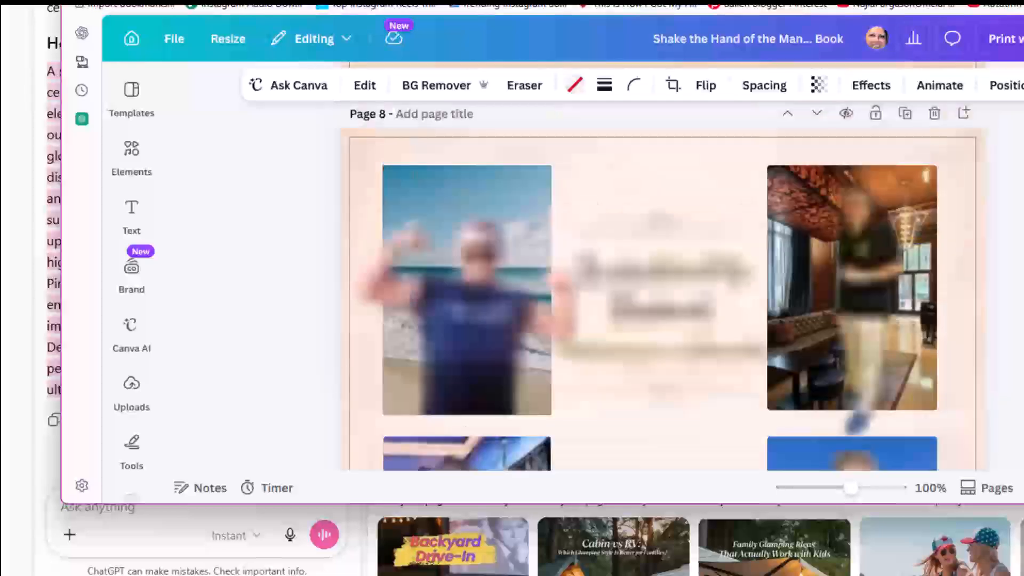
{"action": "scroll", "coordinate": [1015, 206], "scroll_direction": "up", "scroll_amount": 20}
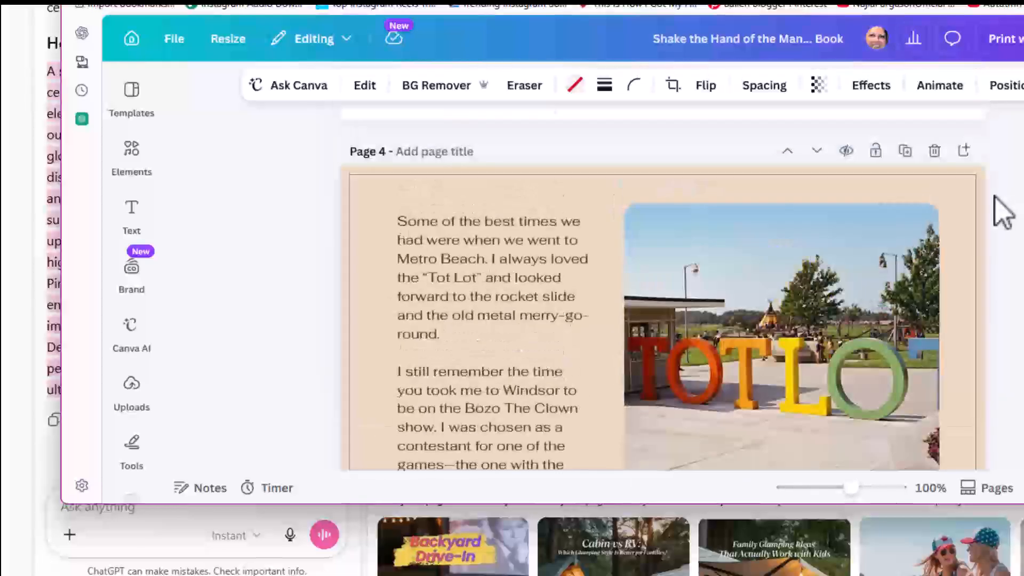
{"action": "scroll", "coordinate": [954, 181], "scroll_direction": "up", "scroll_amount": 10}
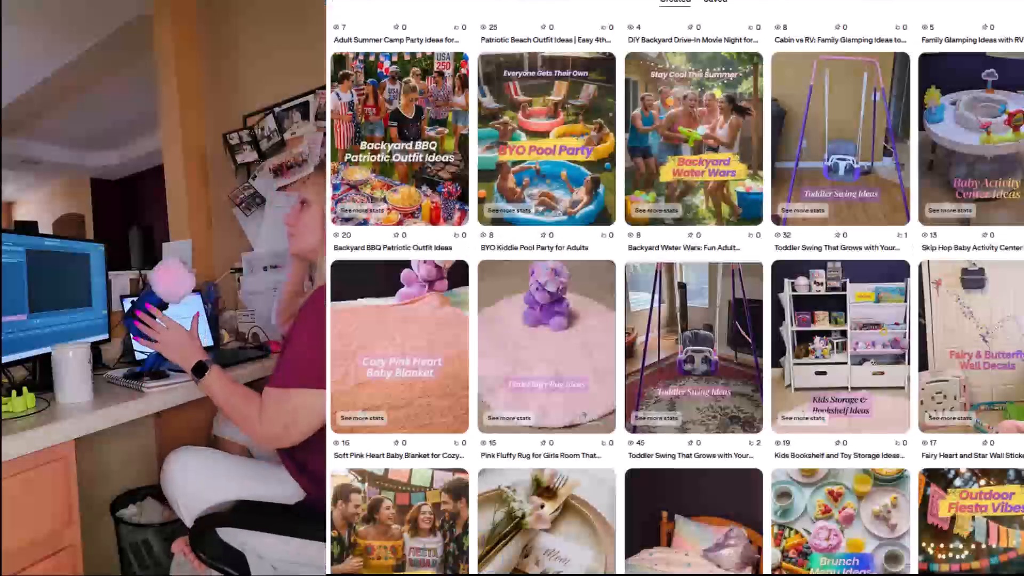
Look through the created pins on the Pinterest profile, from the summer party pins down to the Valentine's Day pins and back to Easter.
{"action": "scroll", "coordinate": [674, 296], "scroll_direction": "down", "scroll_amount": 5}
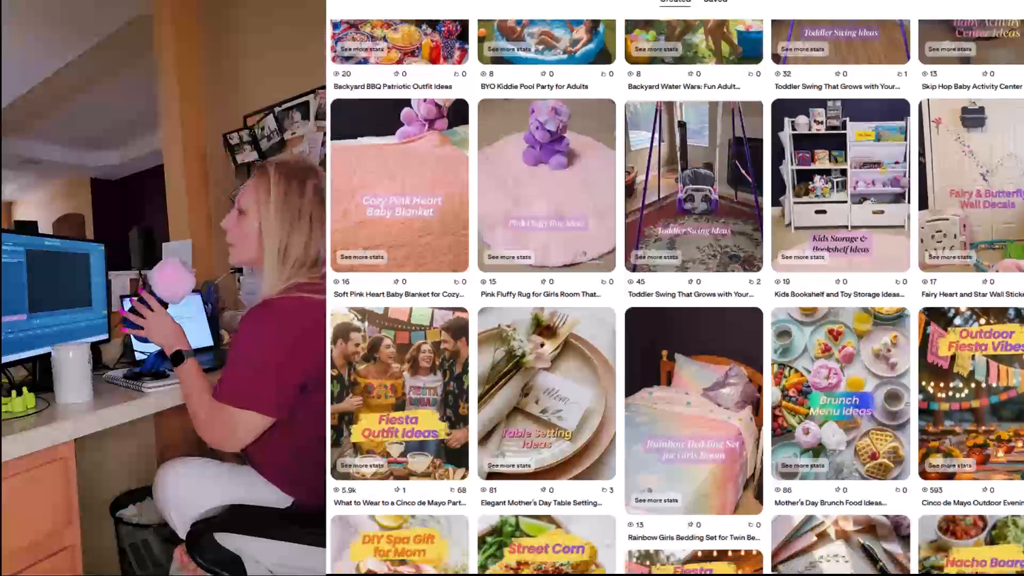
{"action": "scroll", "coordinate": [674, 297], "scroll_direction": "down", "scroll_amount": 4}
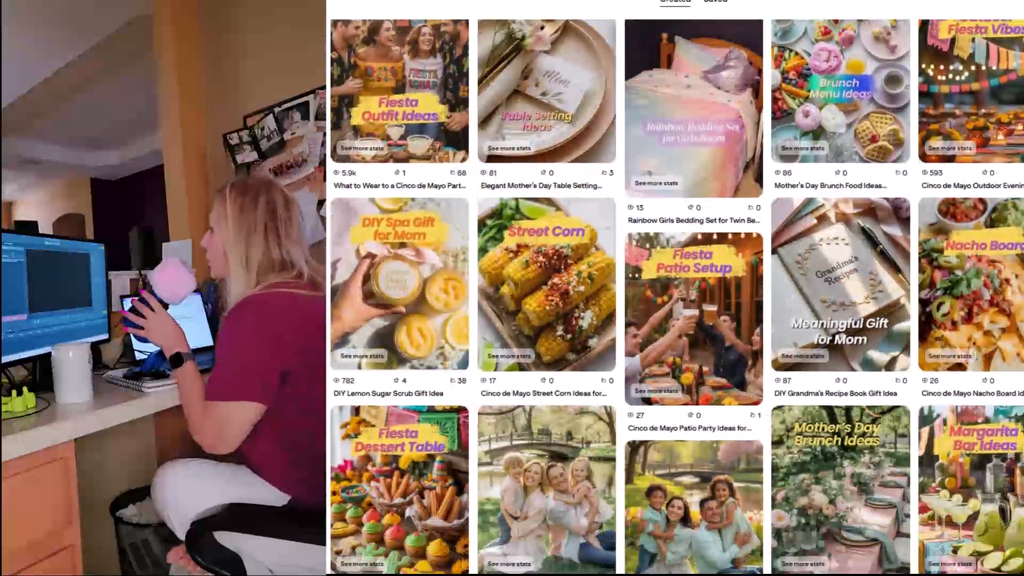
{"action": "scroll", "coordinate": [674, 296], "scroll_direction": "down", "scroll_amount": 6}
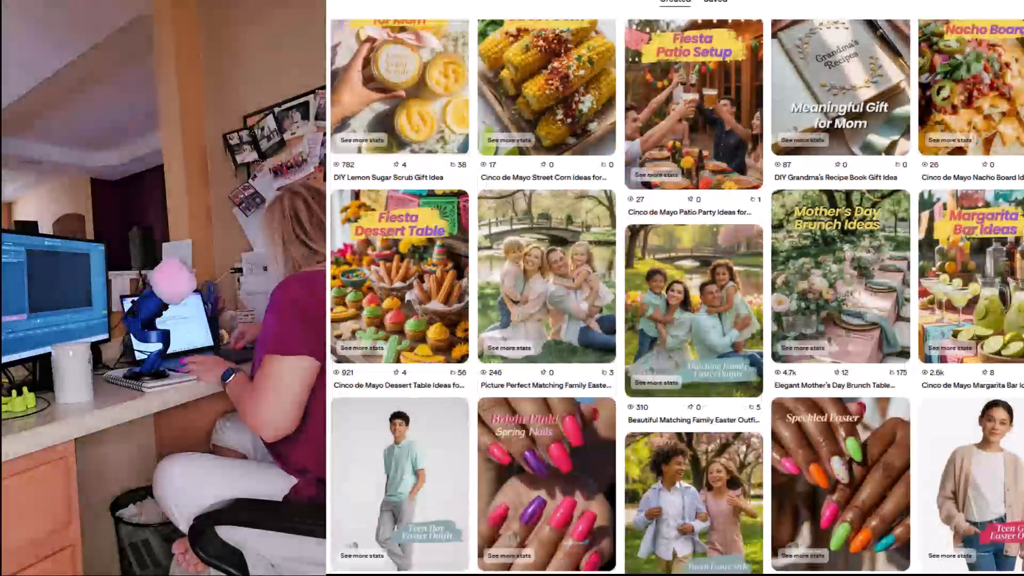
{"action": "scroll", "coordinate": [674, 297], "scroll_direction": "down", "scroll_amount": 6}
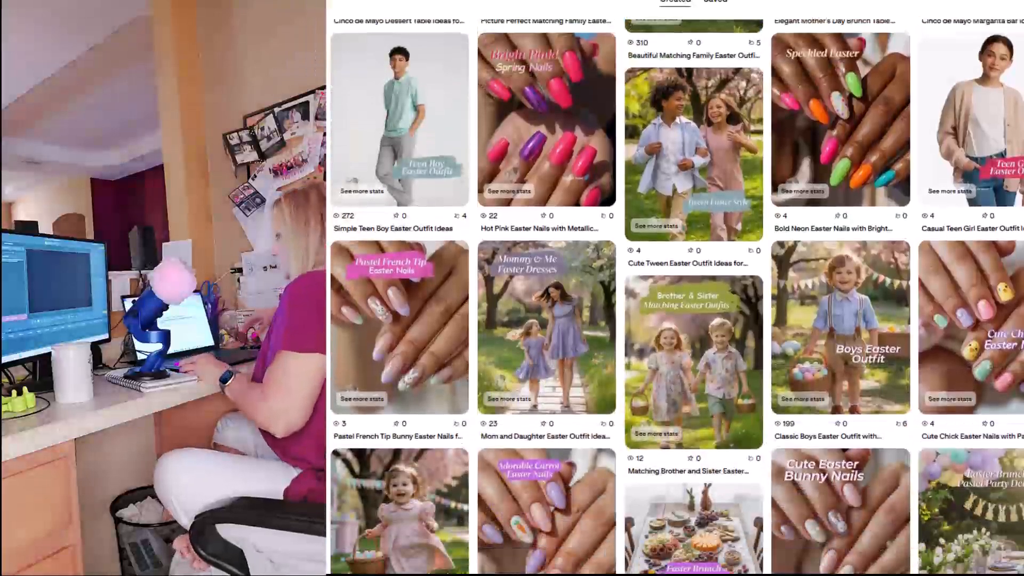
{"action": "scroll", "coordinate": [674, 296], "scroll_direction": "down", "scroll_amount": 5}
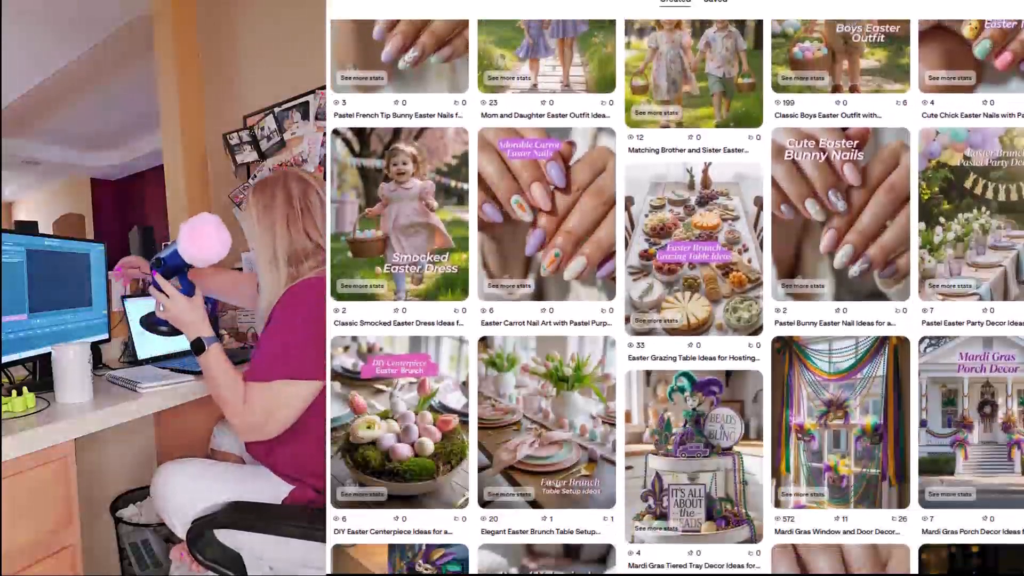
{"action": "scroll", "coordinate": [675, 297], "scroll_direction": "down", "scroll_amount": 2}
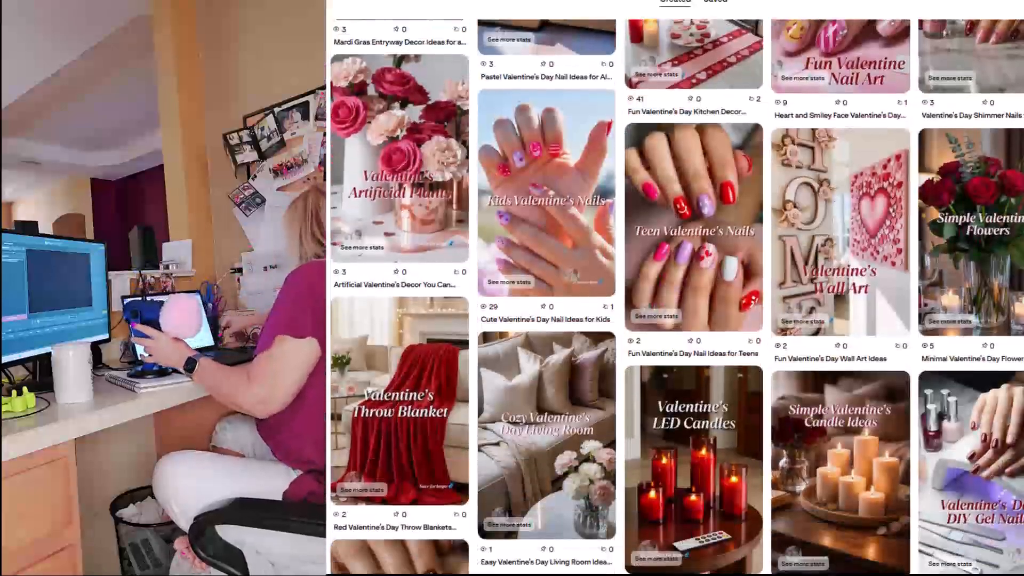
{"action": "scroll", "coordinate": [674, 296], "scroll_direction": "down", "scroll_amount": 3}
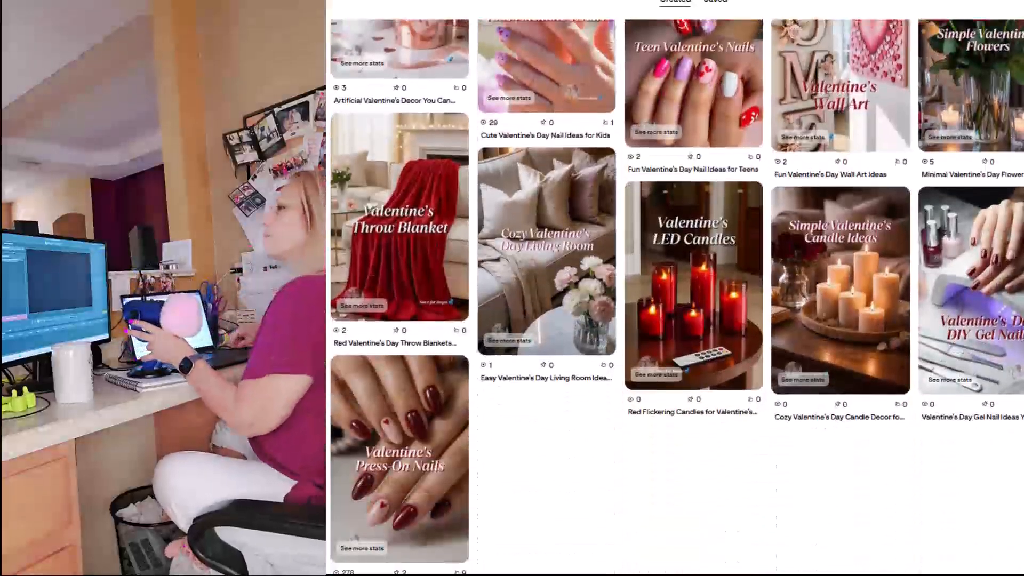
{"action": "scroll", "coordinate": [674, 296], "scroll_direction": "up", "scroll_amount": 3}
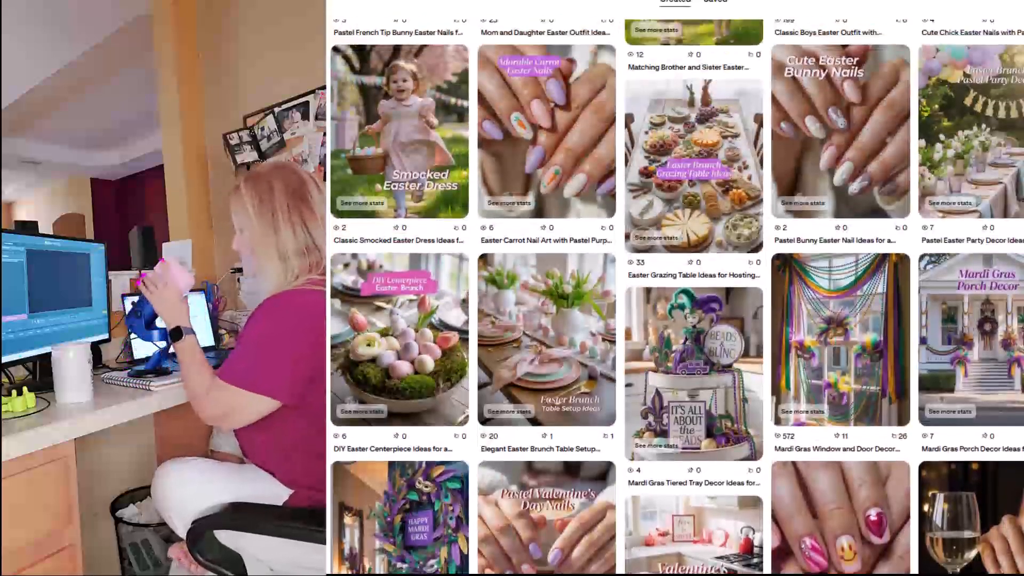
{"action": "scroll", "coordinate": [675, 296], "scroll_direction": "up", "scroll_amount": 3}
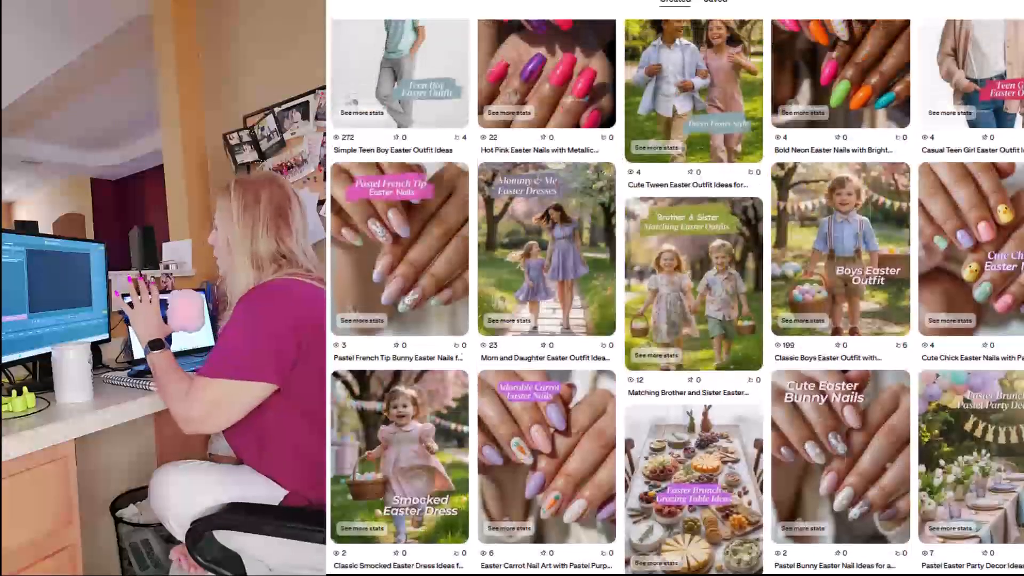